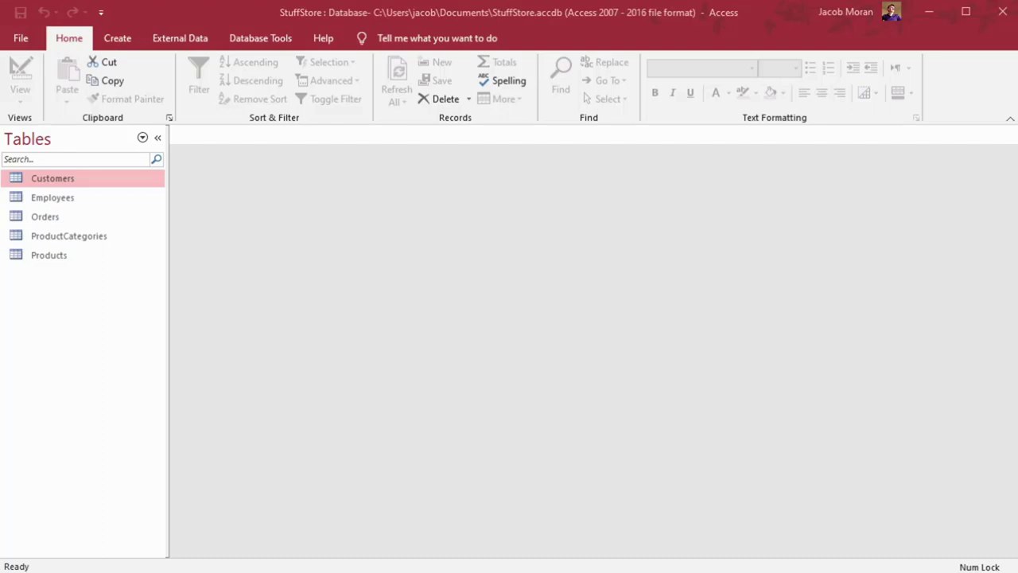
Select the Products table as the form source and bring up the Create commands
left_click(70, 259)
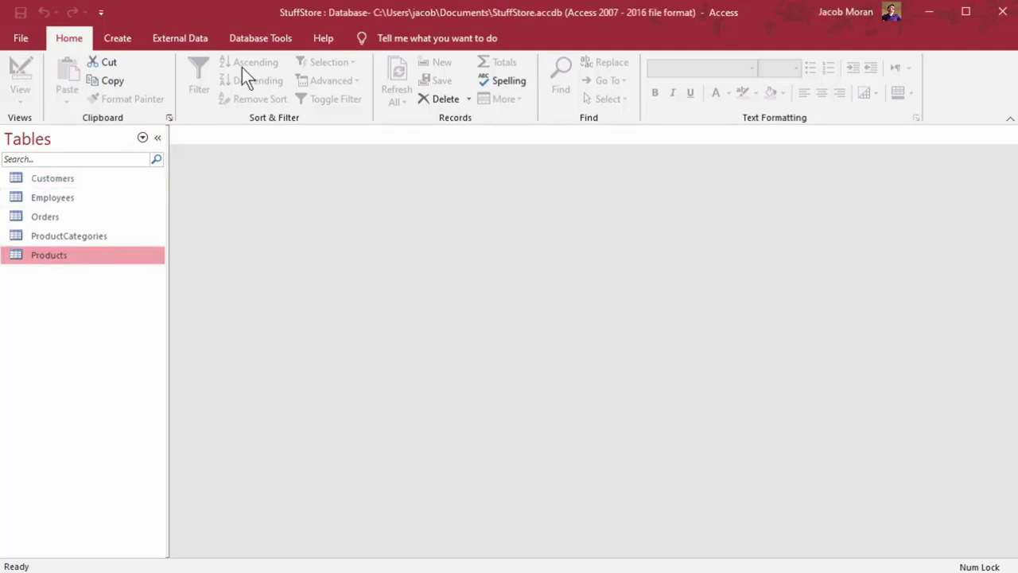
left_click(118, 46)
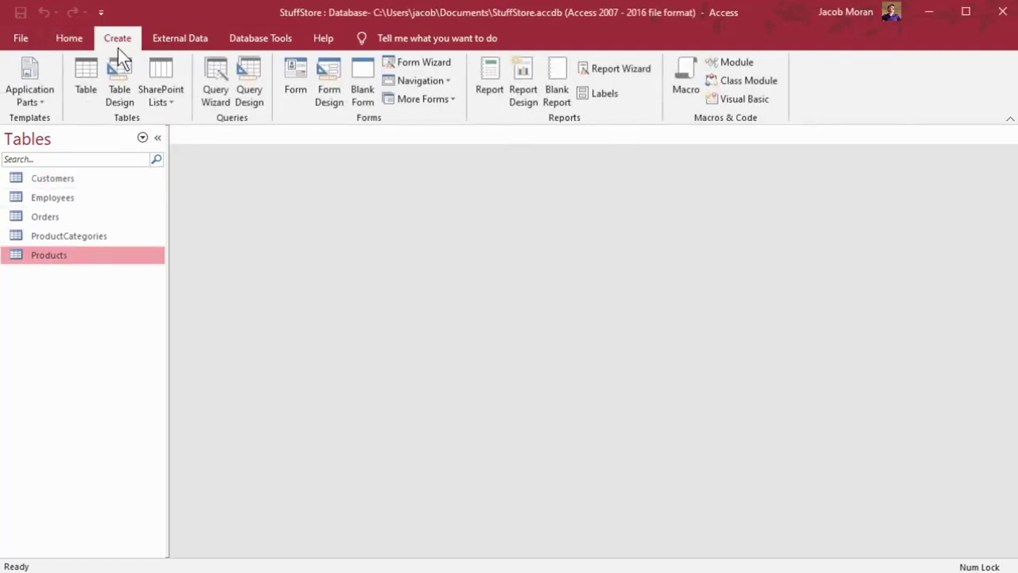
Auto-generate a Products form from the table and collapse the navigation pane
left_click(295, 96)
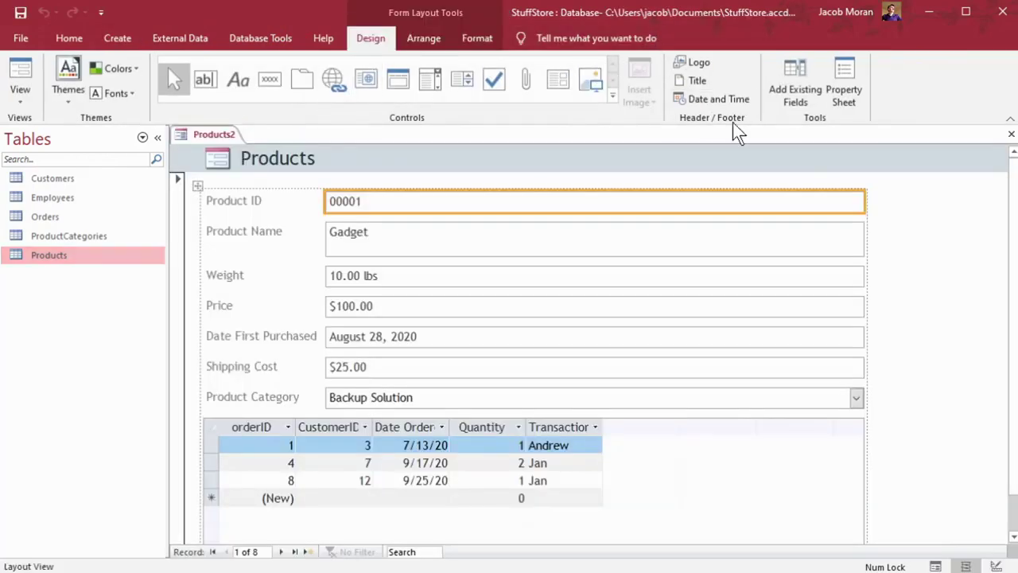
left_click(158, 138)
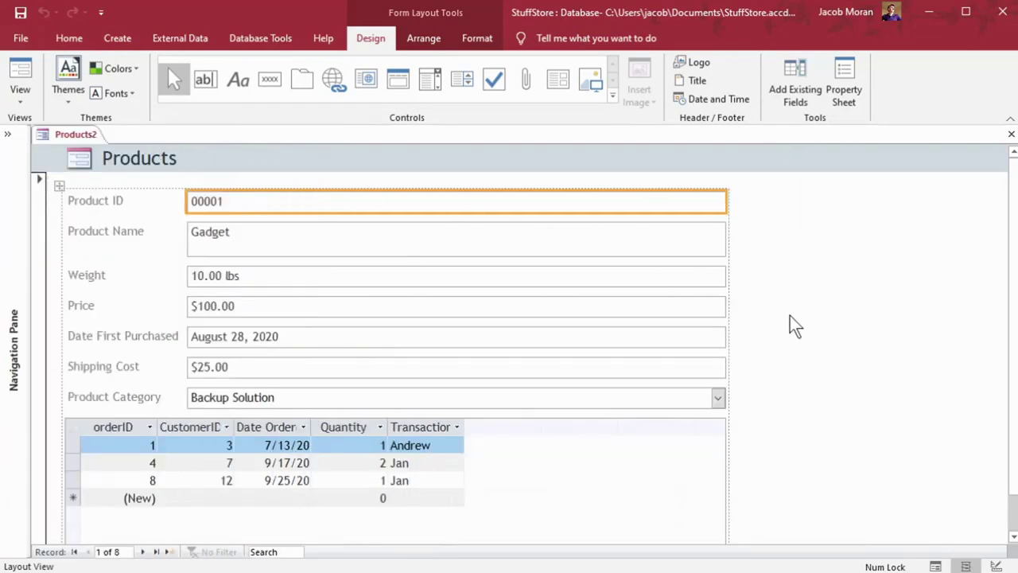
left_click(784, 215)
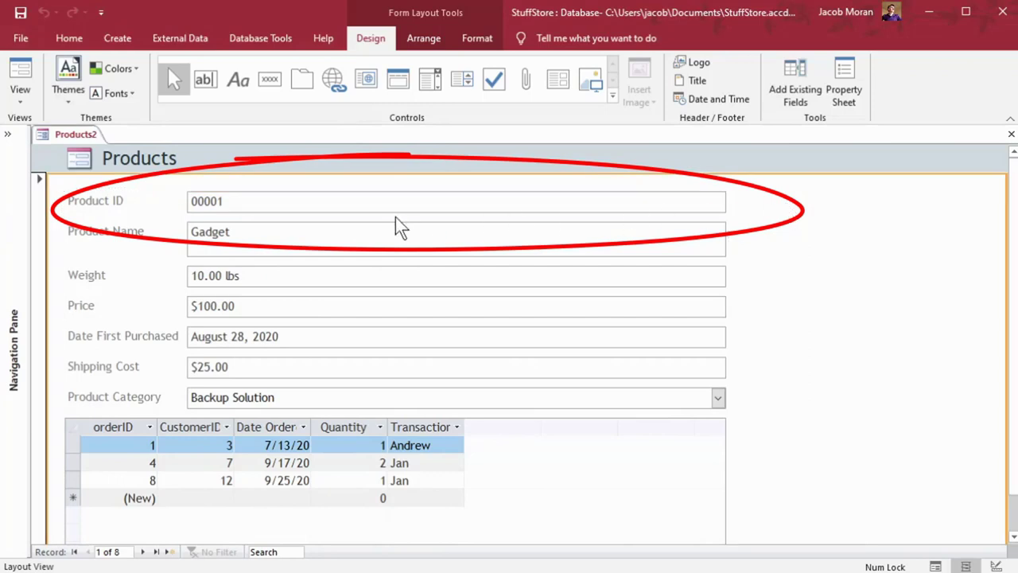
left_click(19, 102)
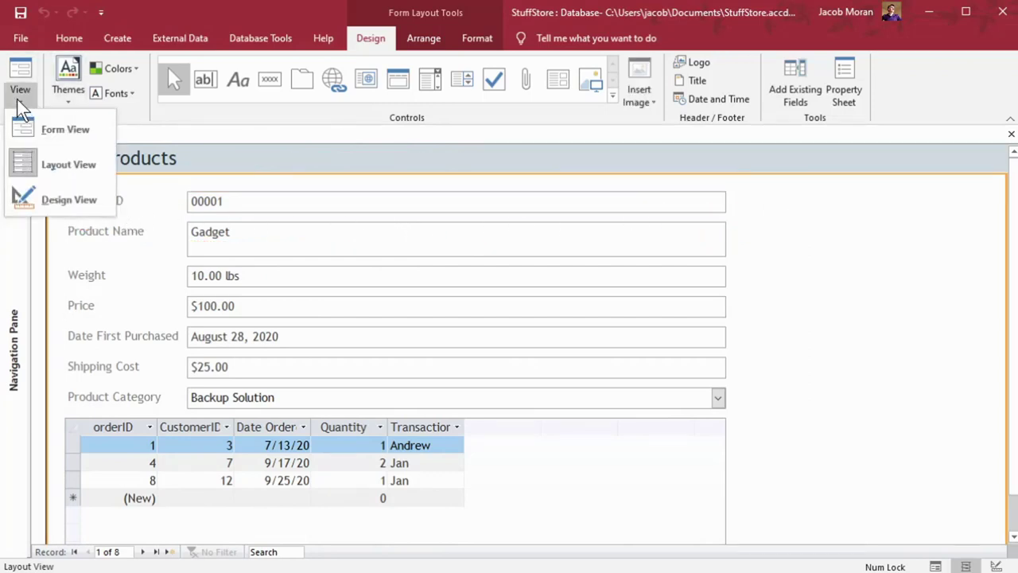
left_click(19, 101)
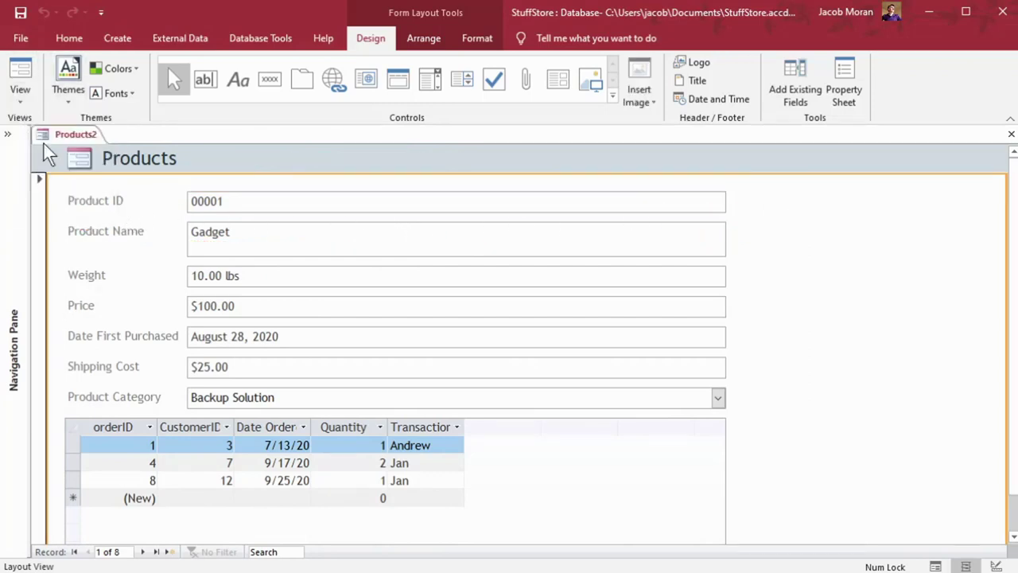
Delete the Product ID label and text box from the form
left_click(117, 204)
left_click(220, 207, "ctrl")
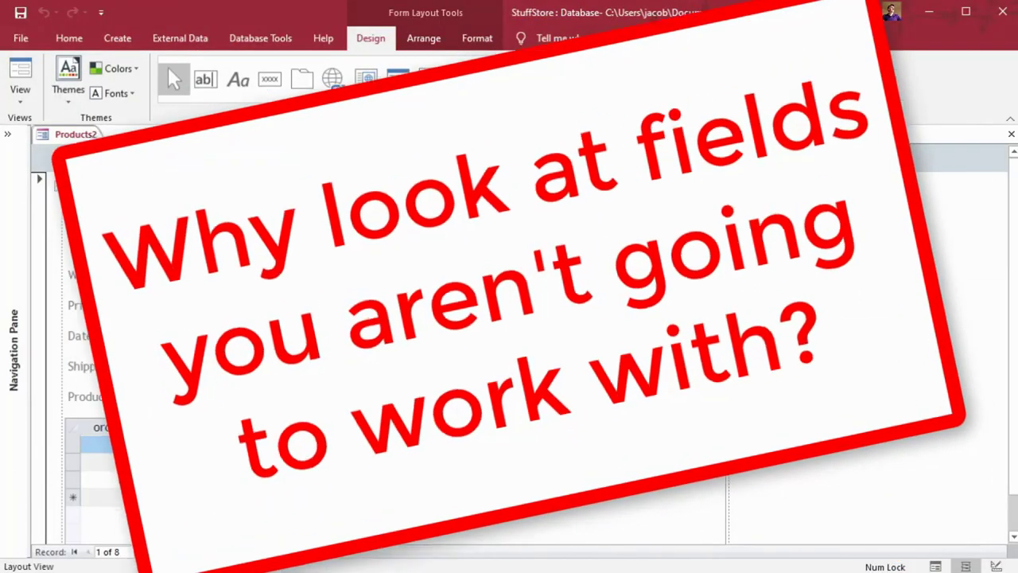
key("Delete")
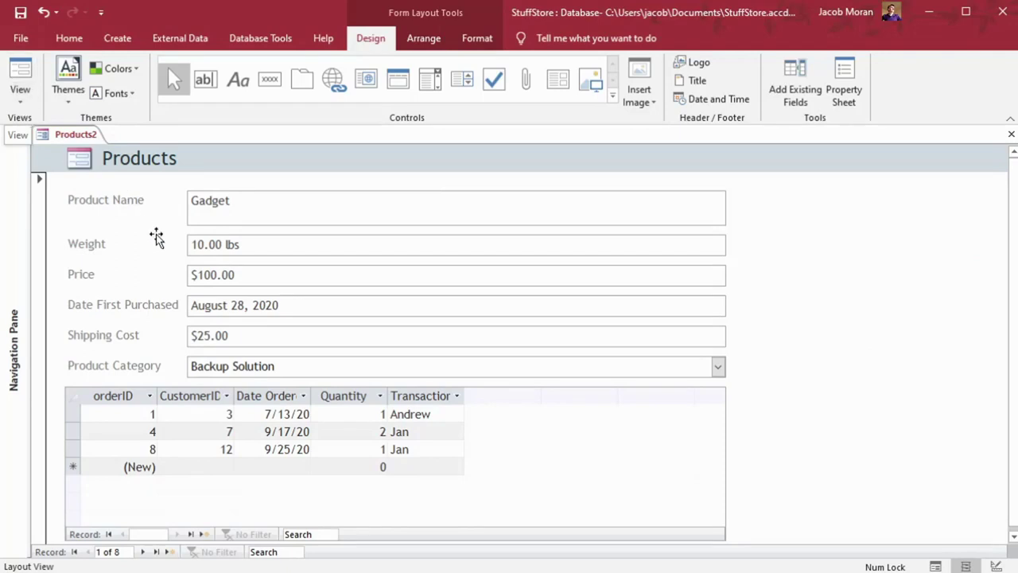
Resize the stacked field column from the Weight box, narrowing it sharply then settling on a moderate width
left_click(139, 205)
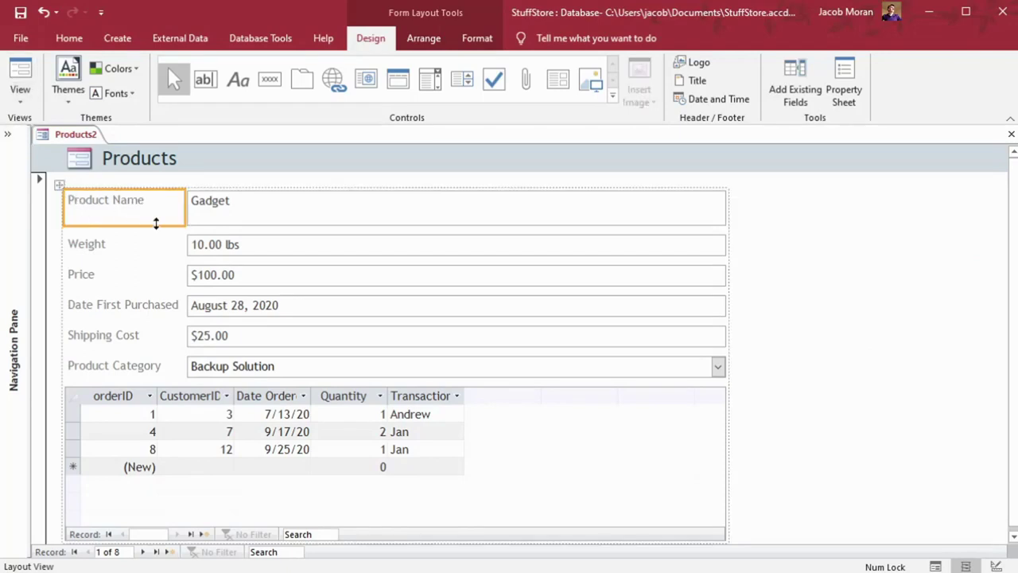
left_click(60, 187)
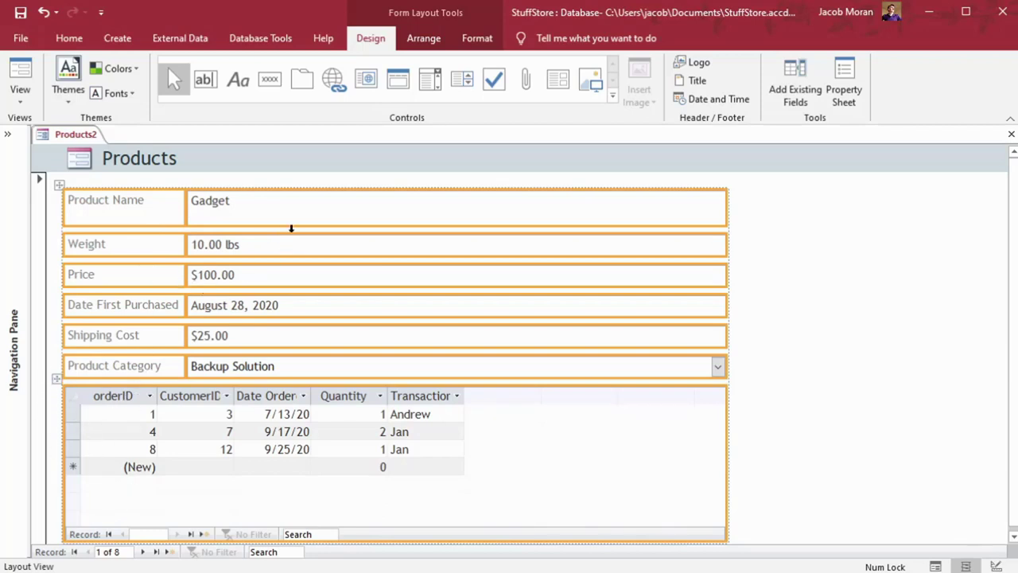
left_click(809, 270)
left_click(681, 249)
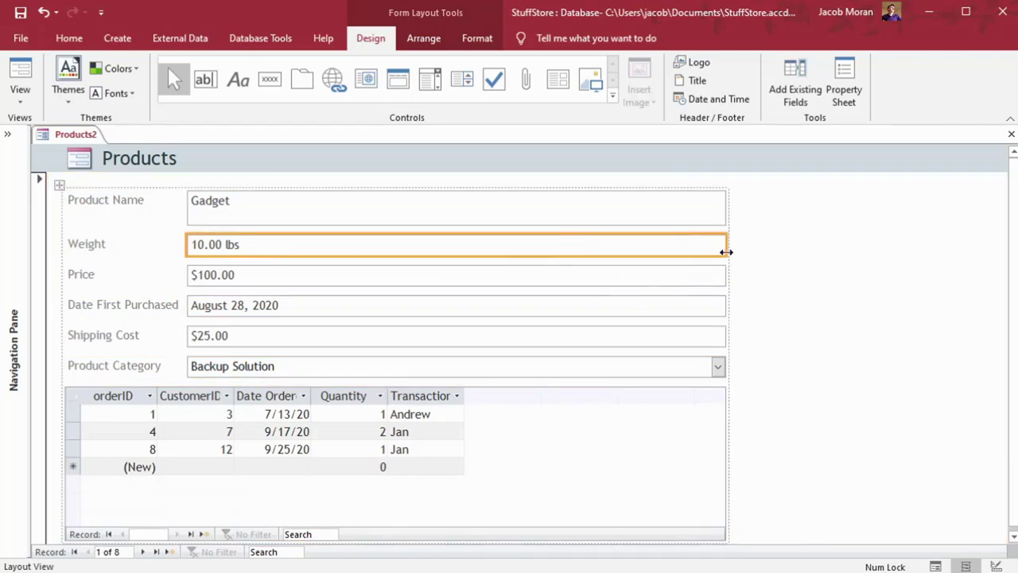
left_click_drag(726, 250, 250, 257)
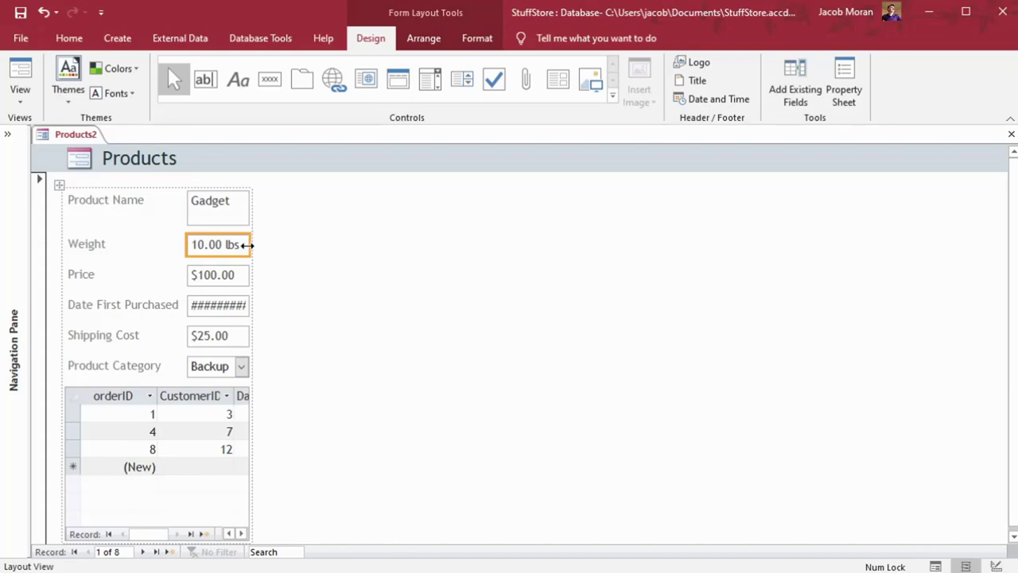
left_click_drag(247, 245, 354, 252)
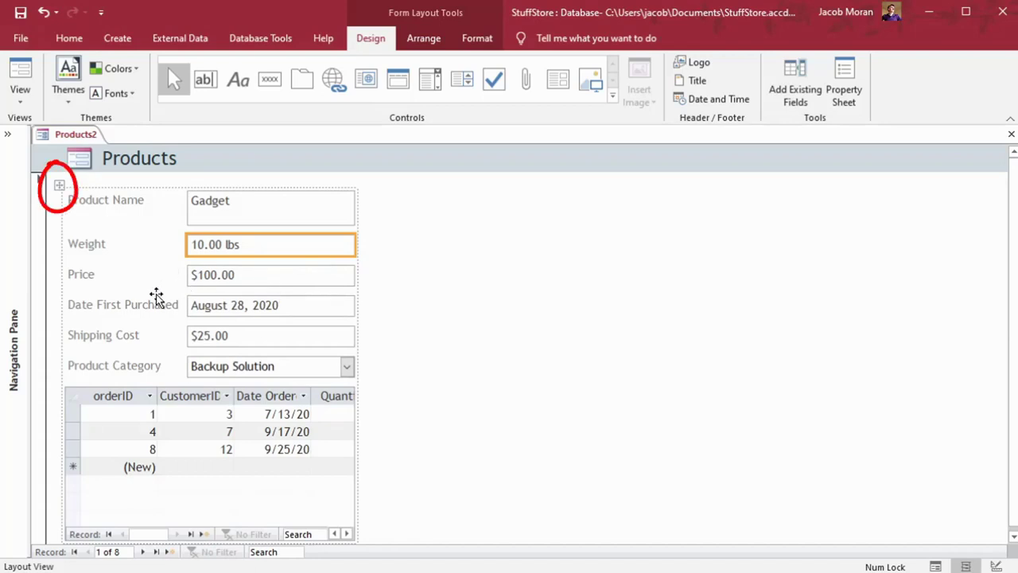
left_click(58, 186)
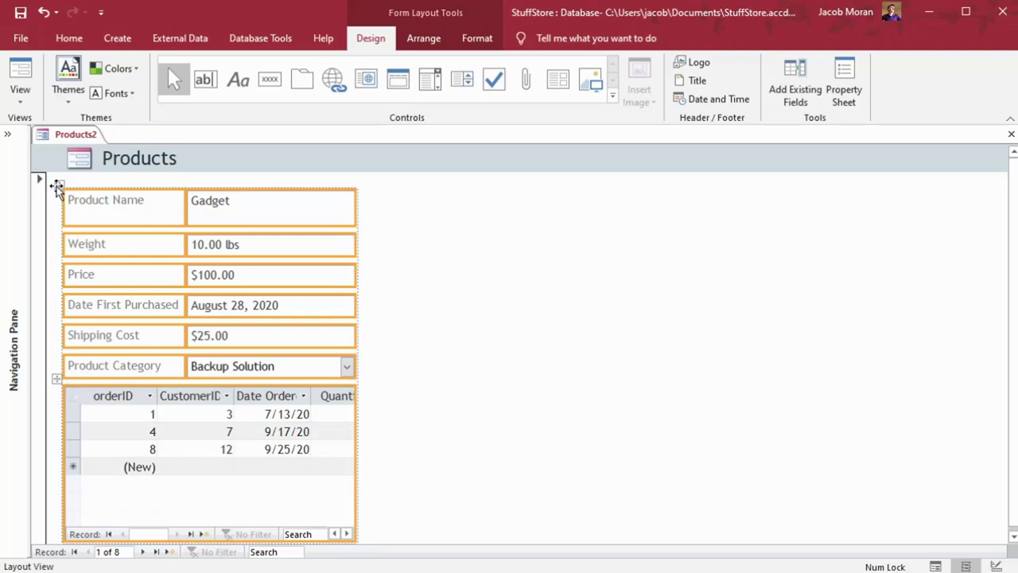
right_click(259, 213)
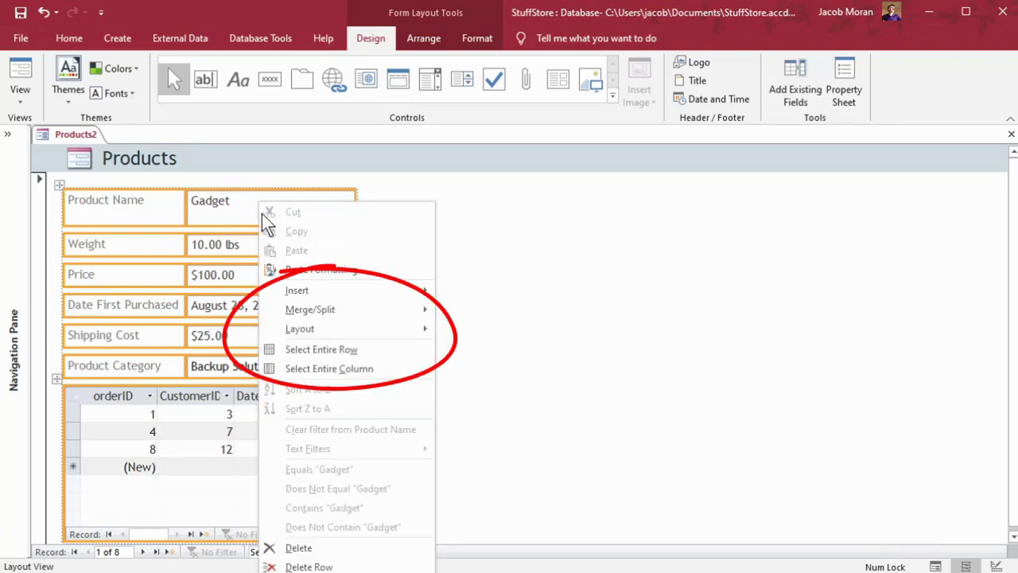
mouse_move(330, 294)
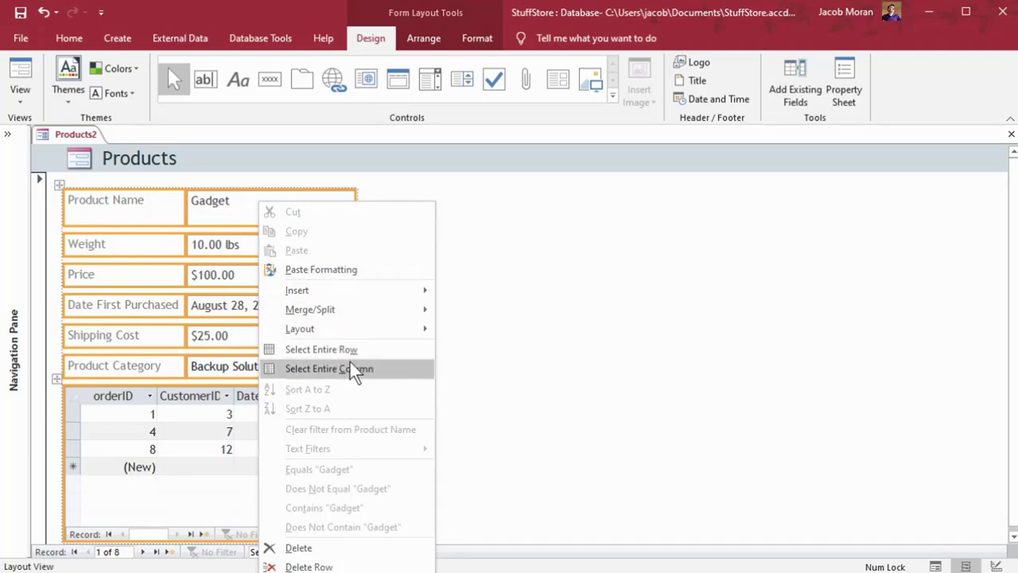
mouse_move(344, 329)
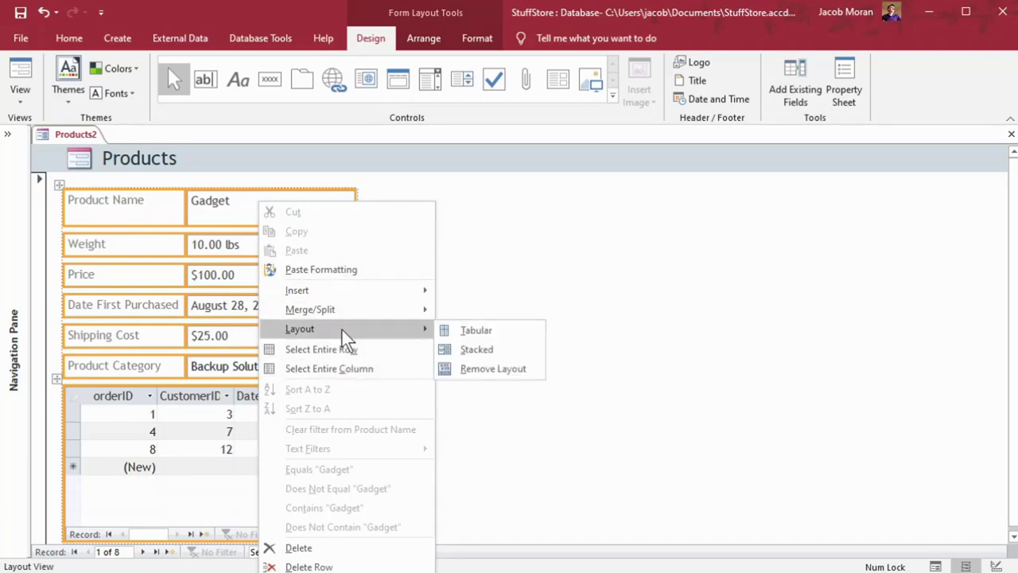
left_click(492, 371)
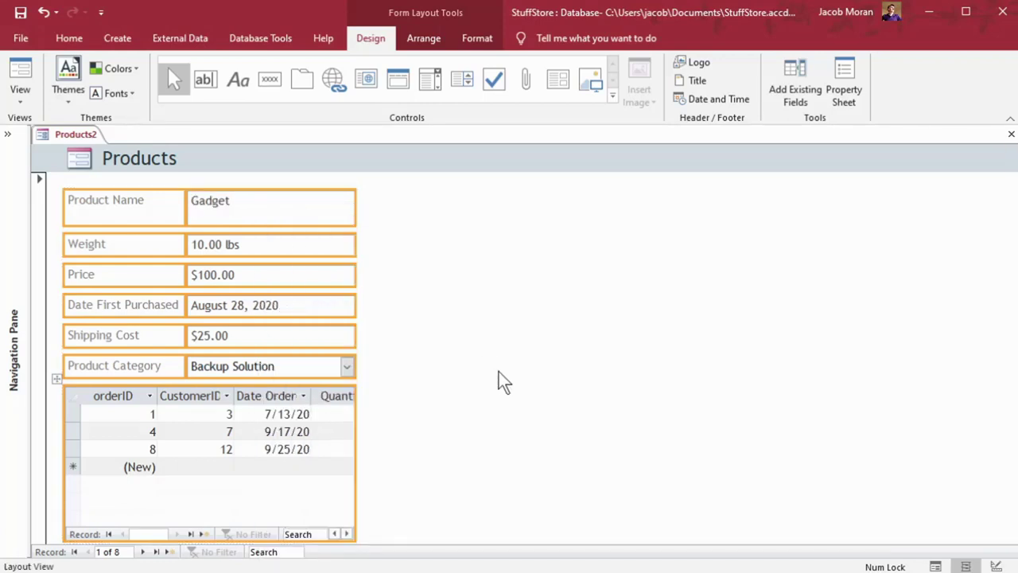
left_click(430, 344)
left_click(342, 284)
left_click_drag(352, 275, 492, 281)
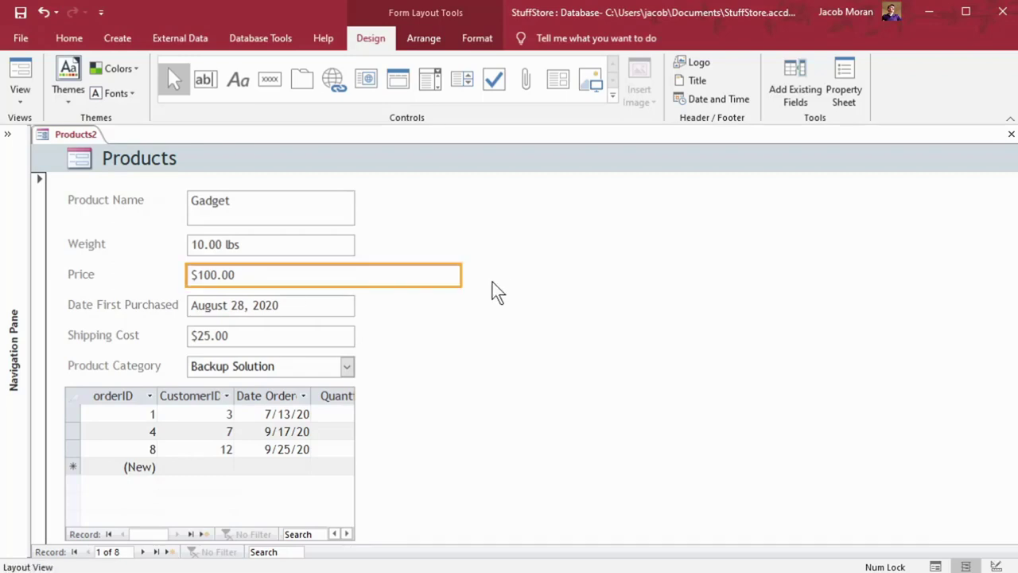
key("ctrl+z")
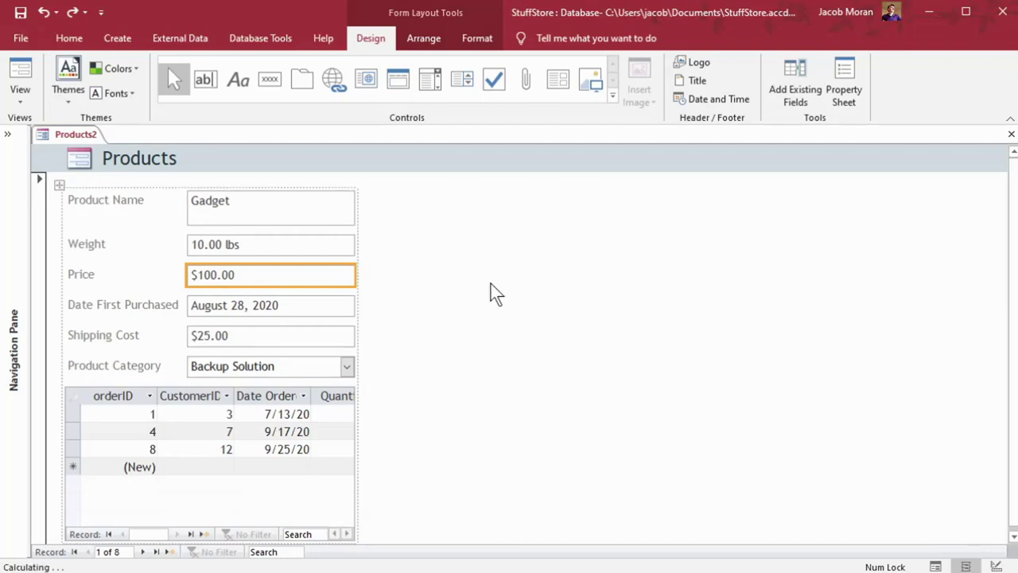
Insert an empty column to the right of the form's control layout
right_click(61, 185)
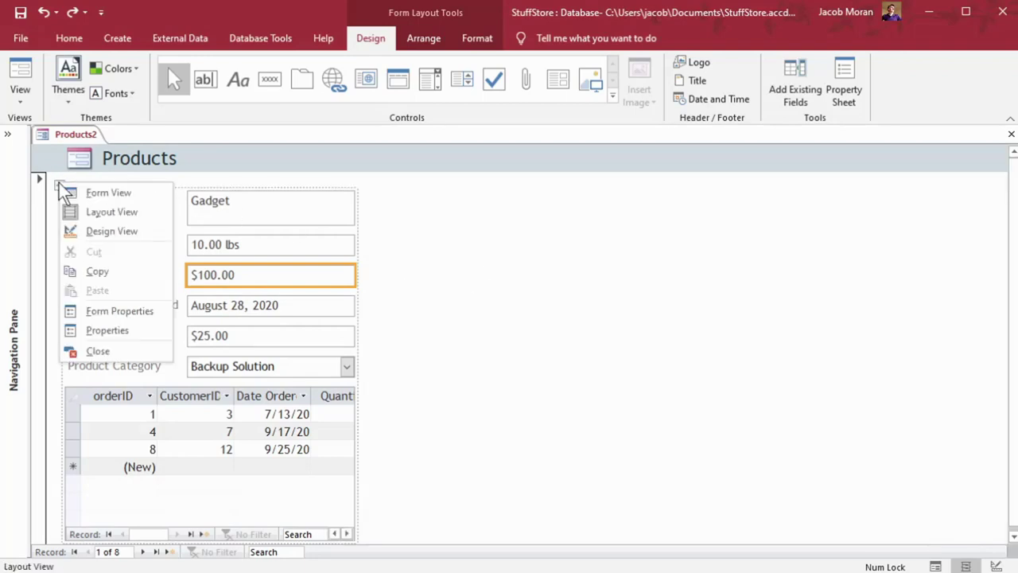
left_click(294, 217)
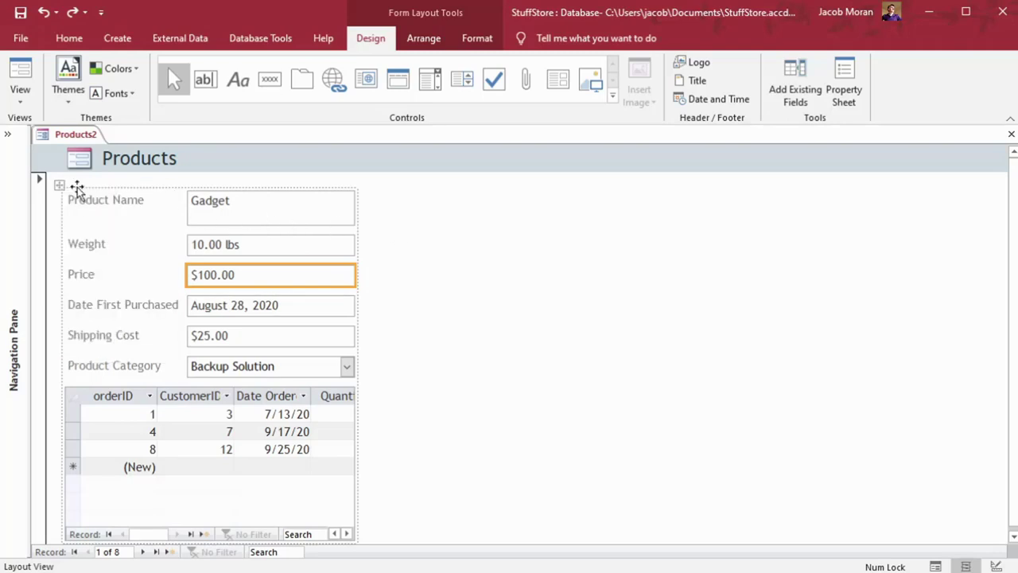
left_click(59, 184)
right_click(266, 210)
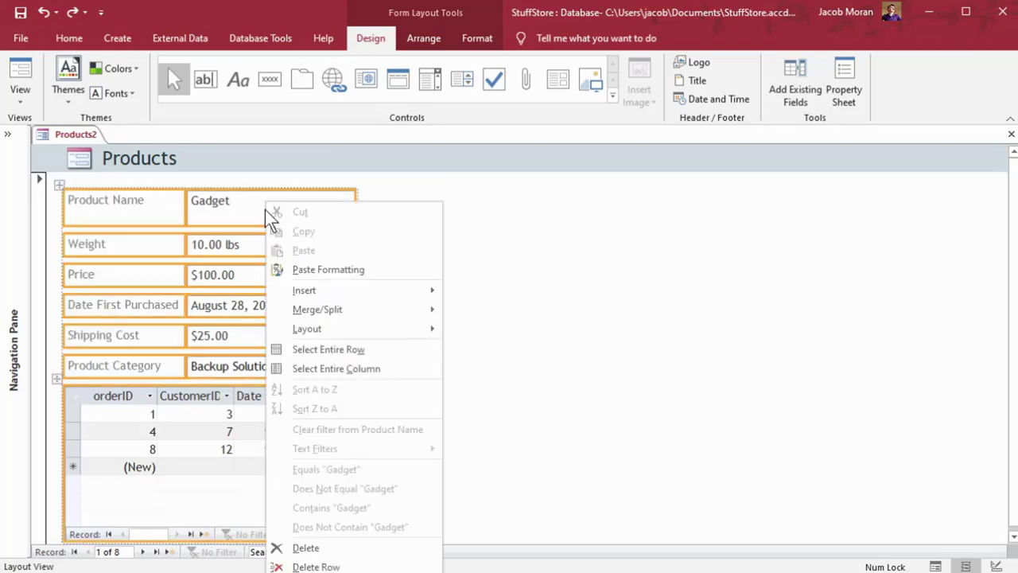
mouse_move(345, 287)
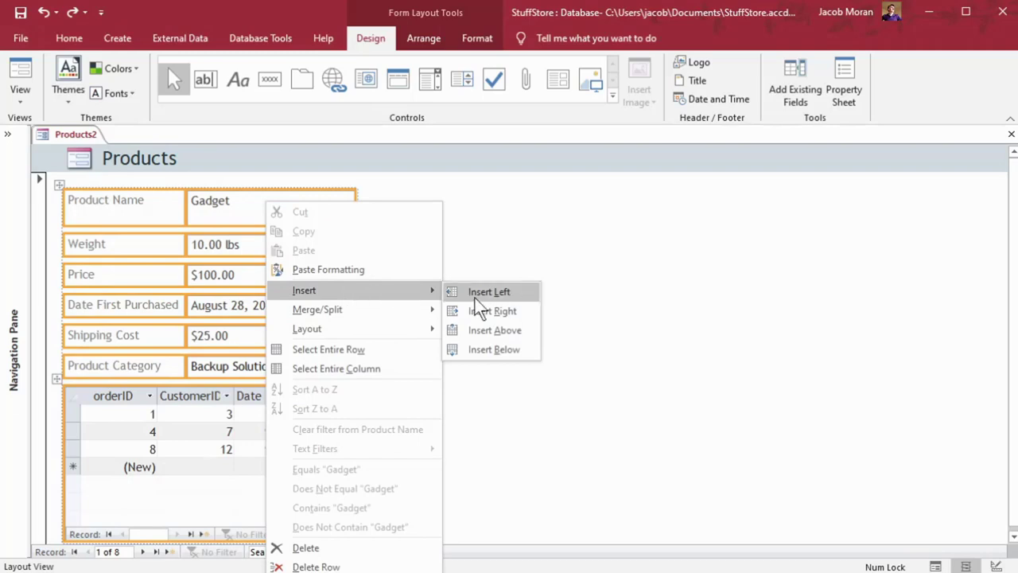
left_click(495, 313)
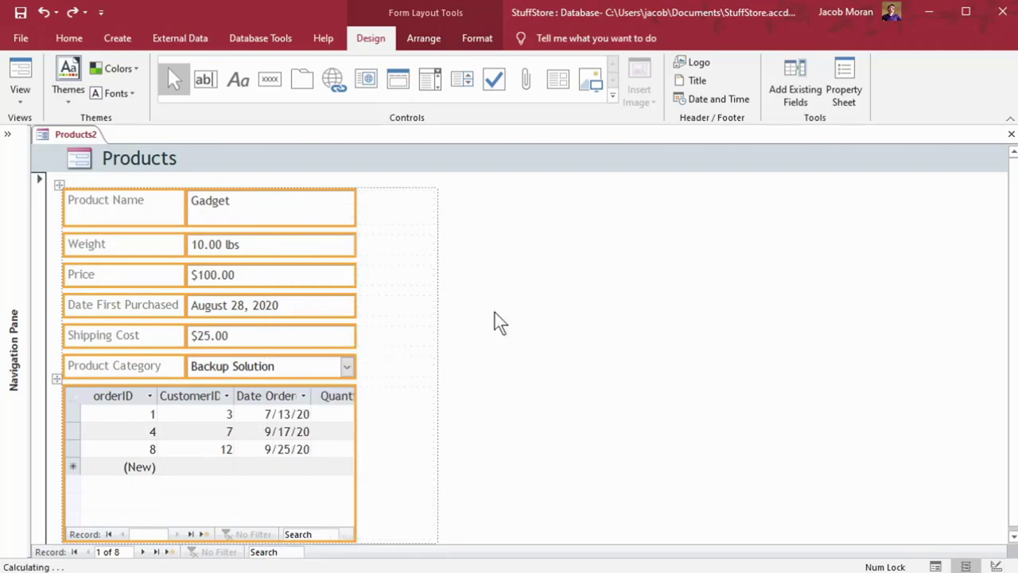
left_click(596, 373)
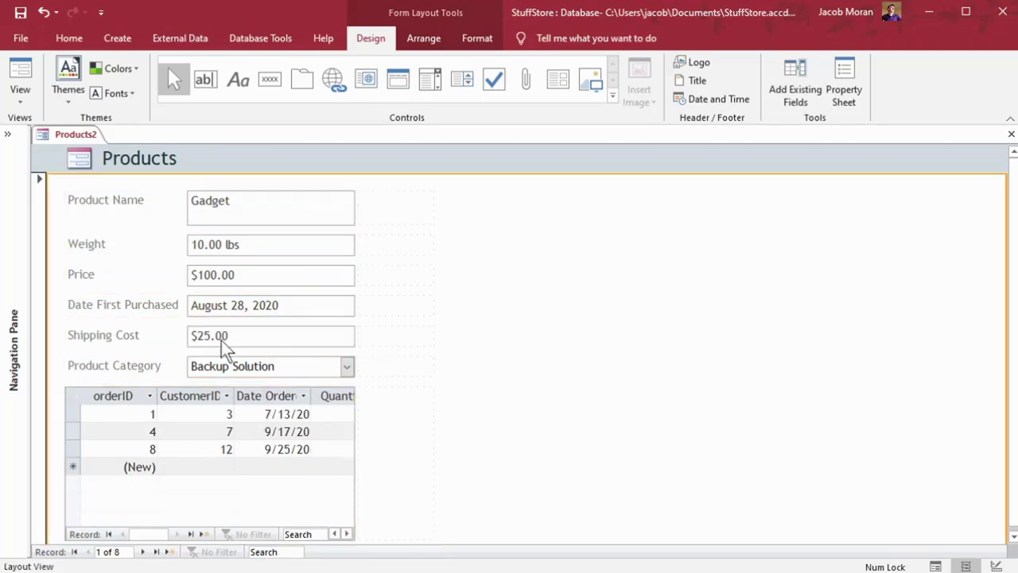
Move Date First Purchased, Shipping Cost and Product Category to the top of the new column
left_click(112, 310)
left_click(243, 368, "shift")
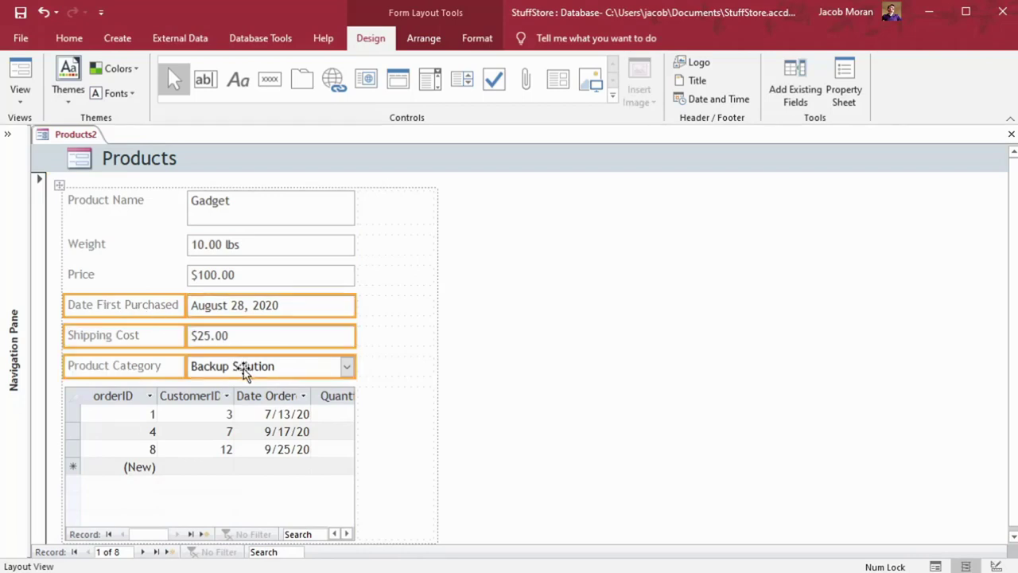
left_click_drag(243, 369, 375, 213)
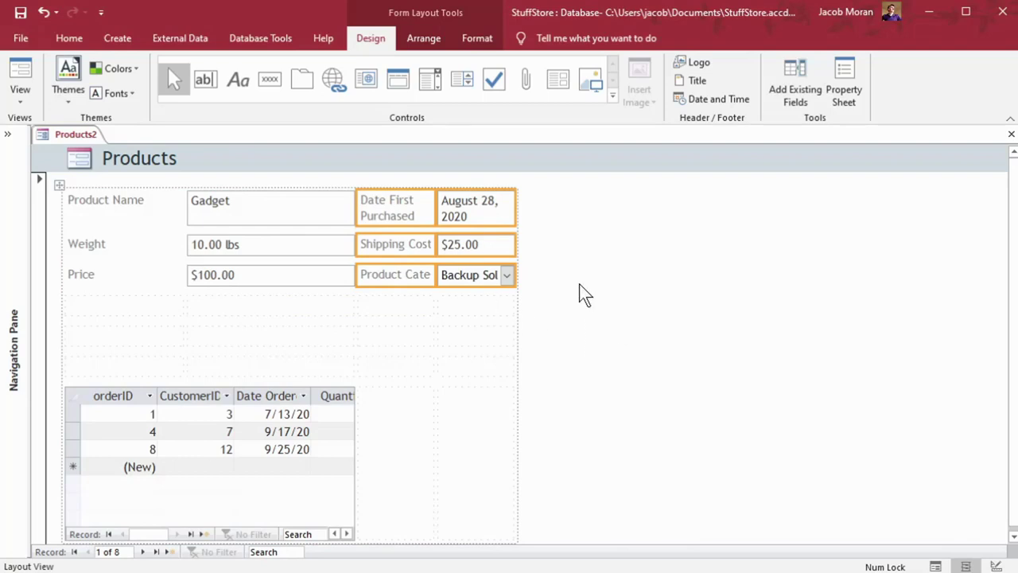
Widen the right-hand field and label columns and make the Product Name row shorter
left_click(500, 249)
left_click_drag(514, 243, 573, 250)
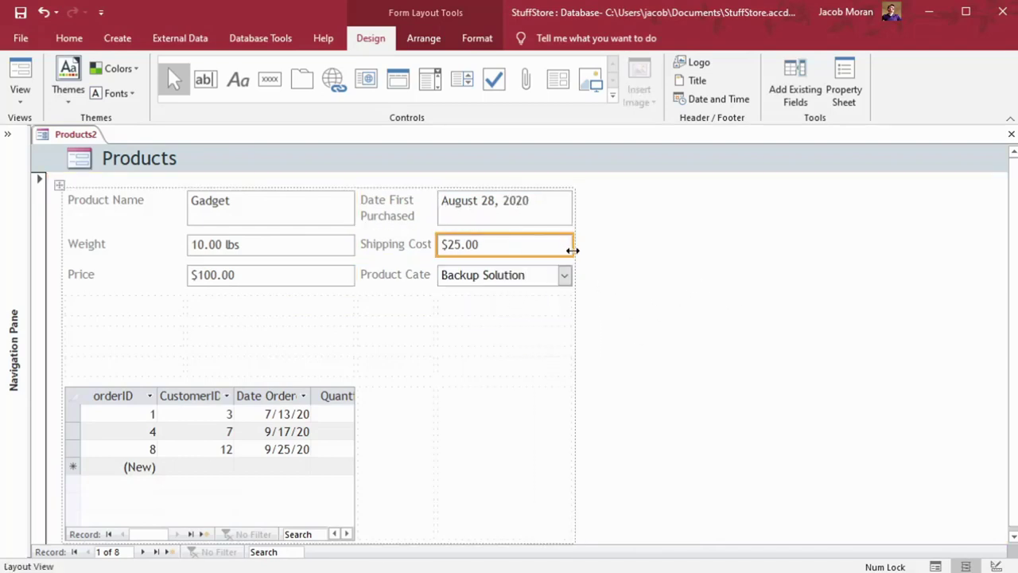
left_click(425, 251)
left_click_drag(435, 250, 482, 249)
left_click(235, 225)
mouse_move(239, 223)
left_mouse_down()
mouse_move(246, 202)
mouse_move(248, 216)
left_mouse_up()
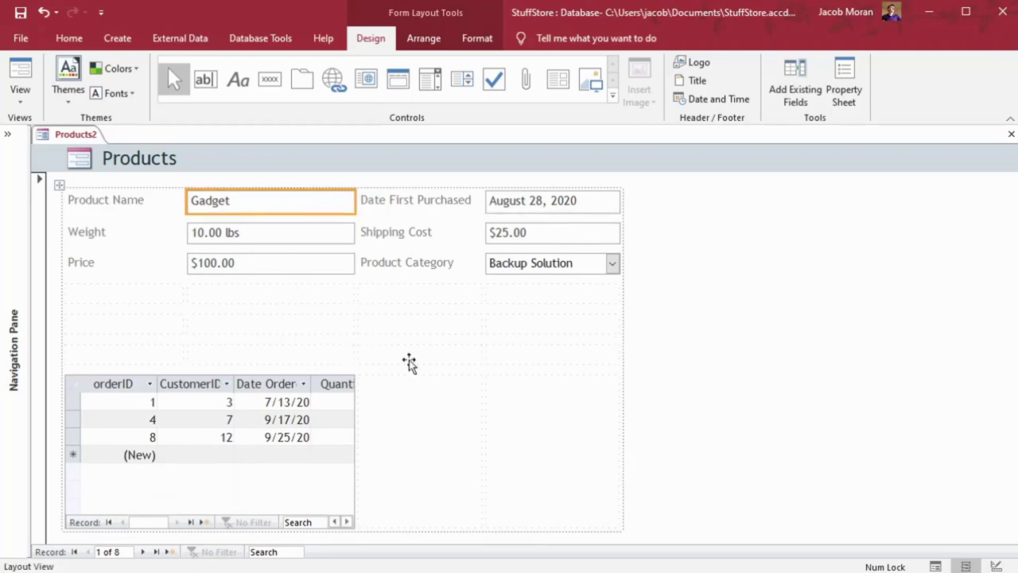
Delete the three empty layout rows below Price
left_click(513, 358)
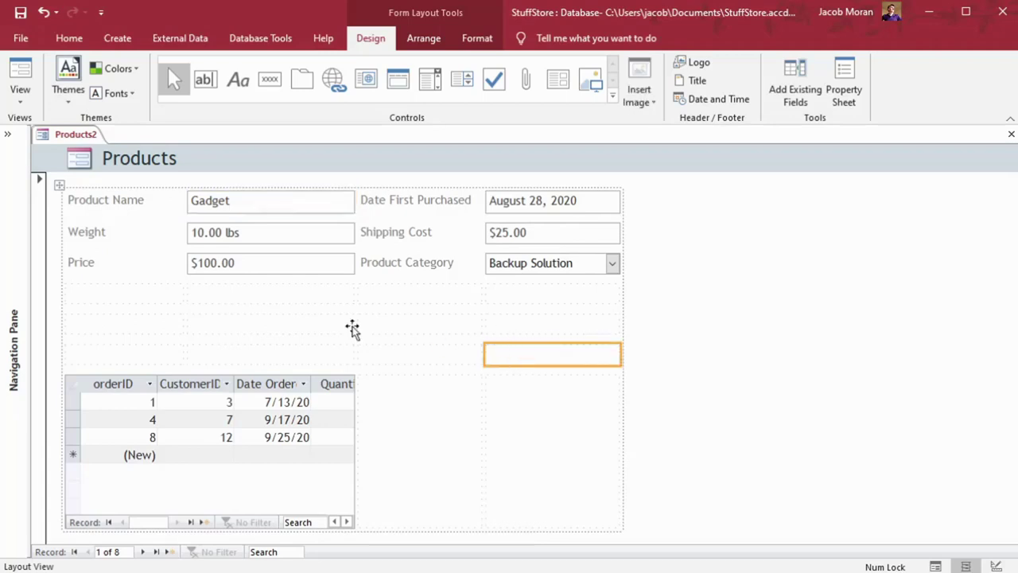
left_click(153, 301, "shift")
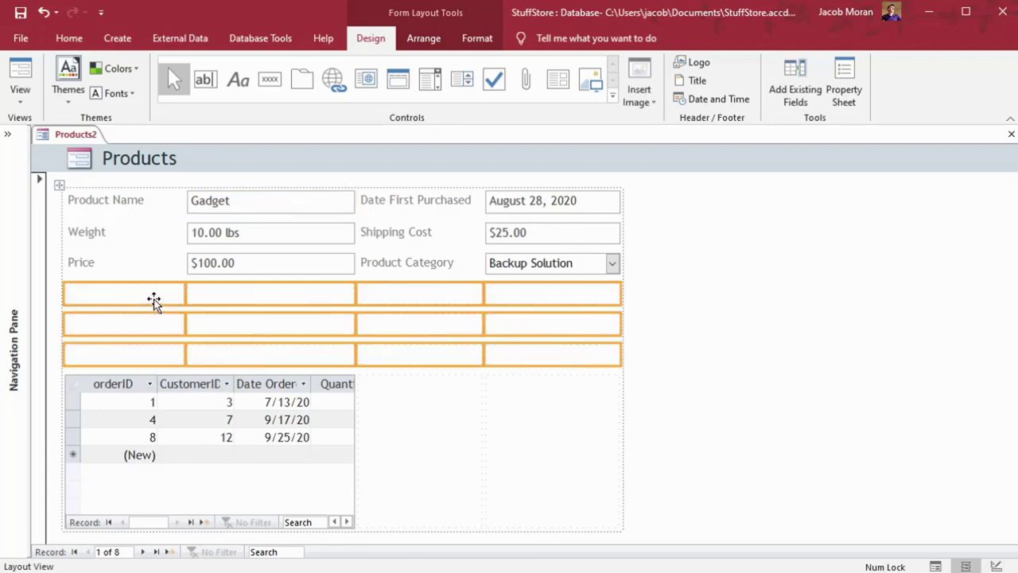
right_click(154, 300)
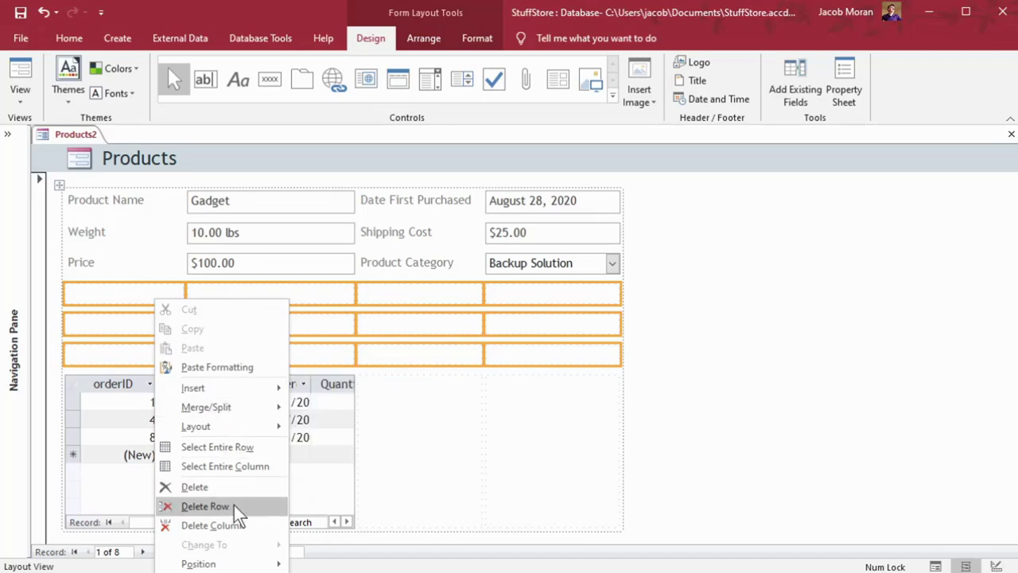
left_click(204, 506)
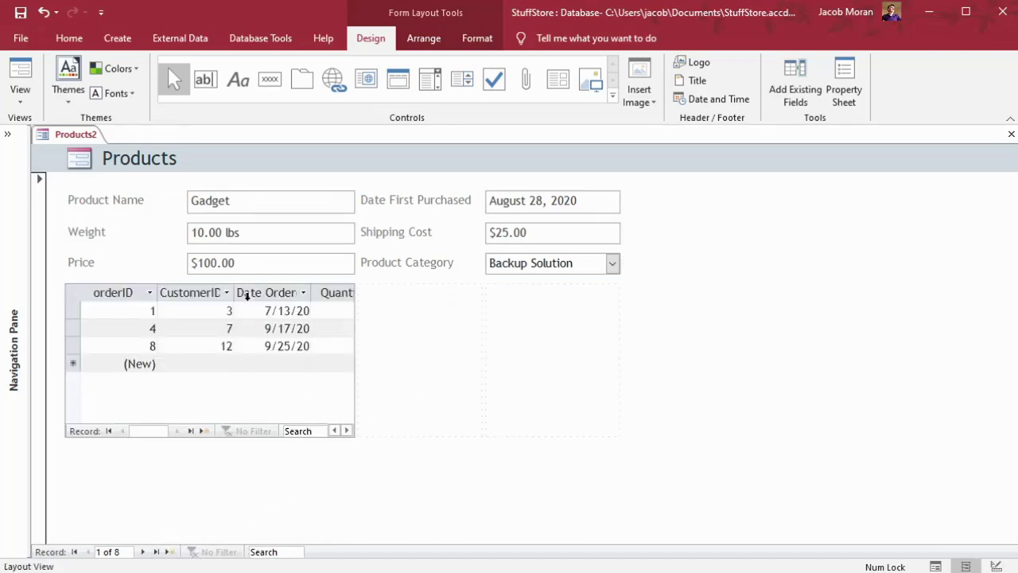
Merge the orders subform with the empty cells beside it to span the full width
left_click(272, 377)
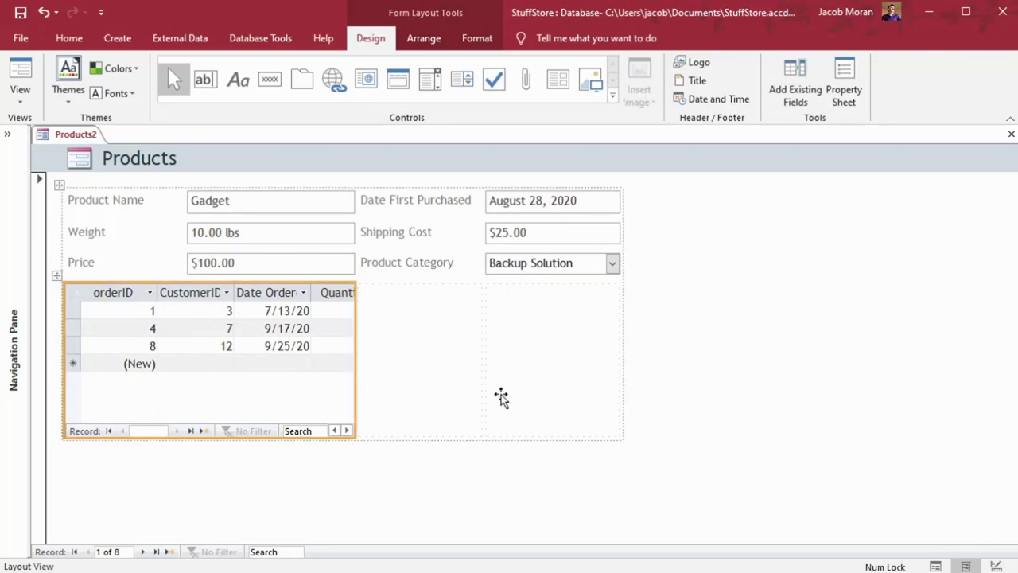
left_click(579, 405, "shift")
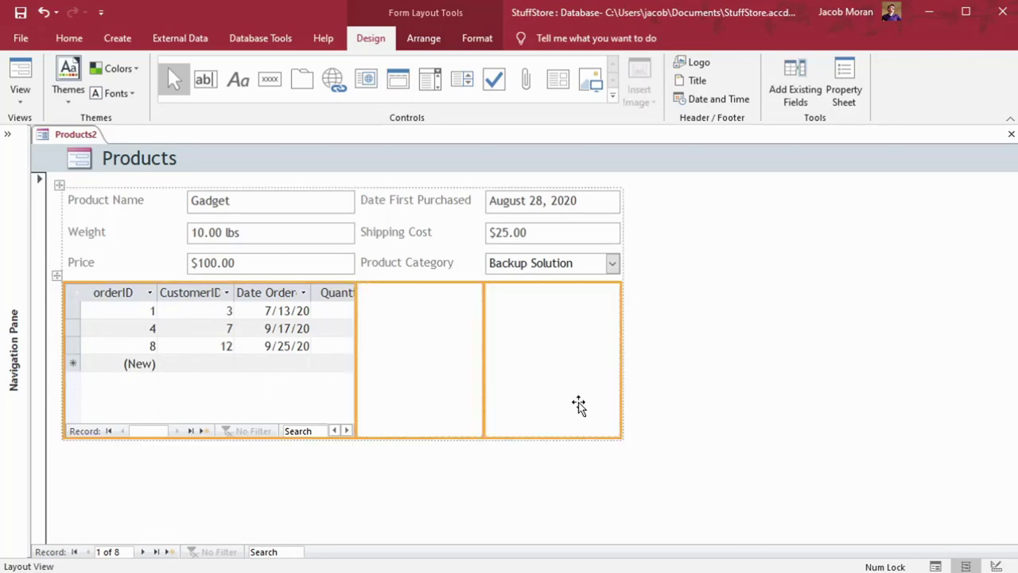
right_click(420, 362)
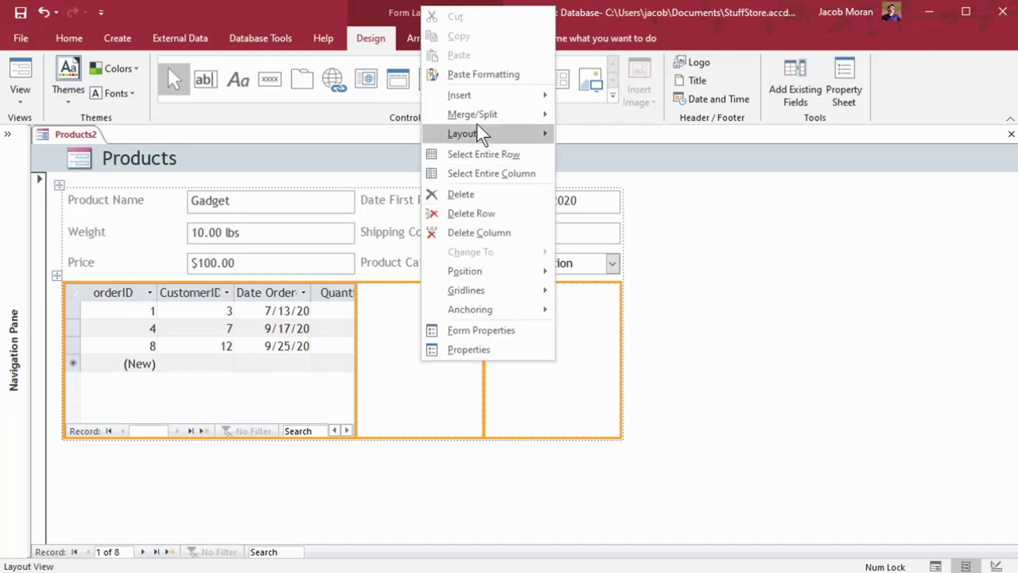
mouse_move(485, 118)
left_click(595, 117)
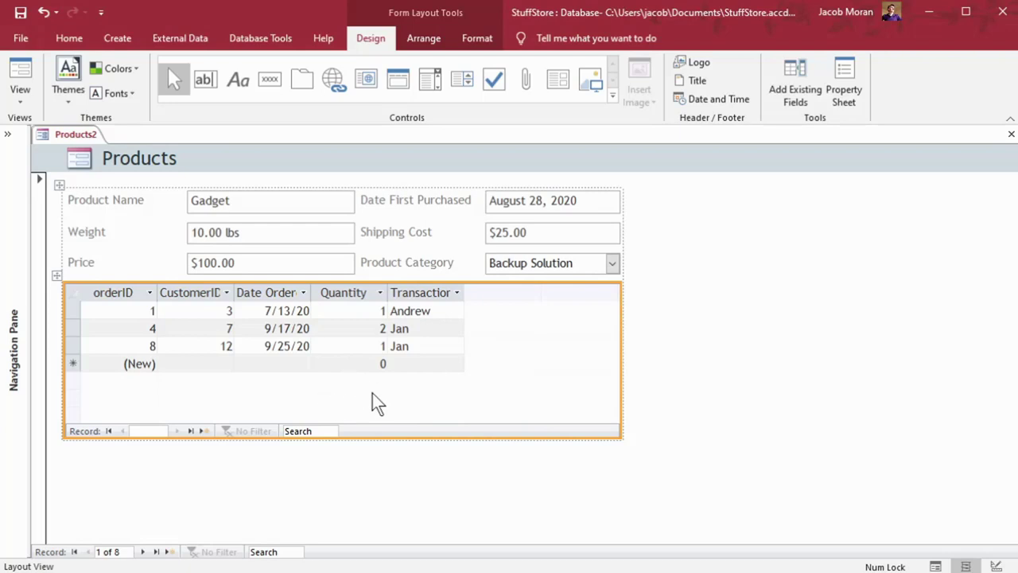
left_click(298, 462)
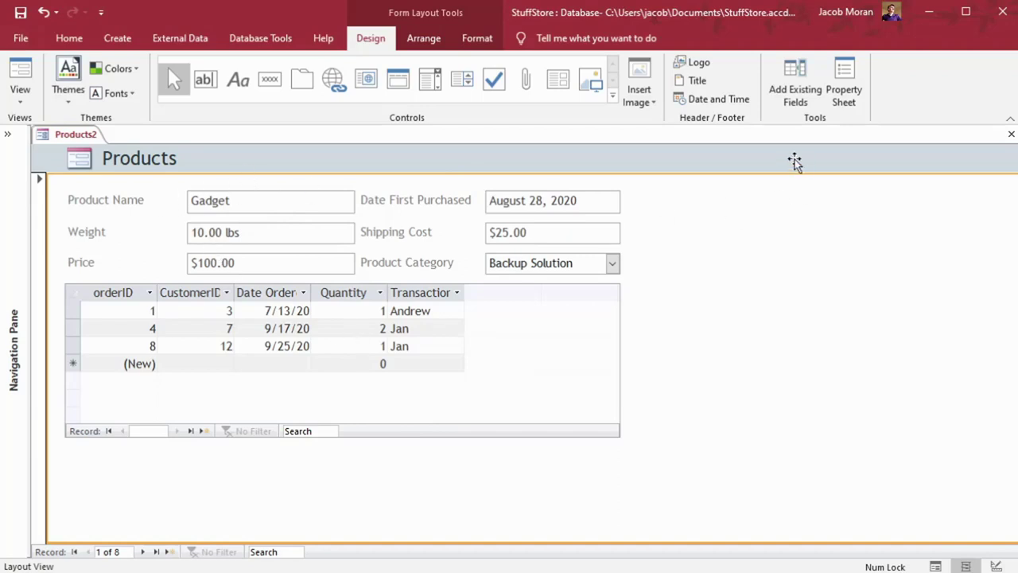
Apply an Office theme with Franklin Gothic fonts to the Products form
right_click(729, 169)
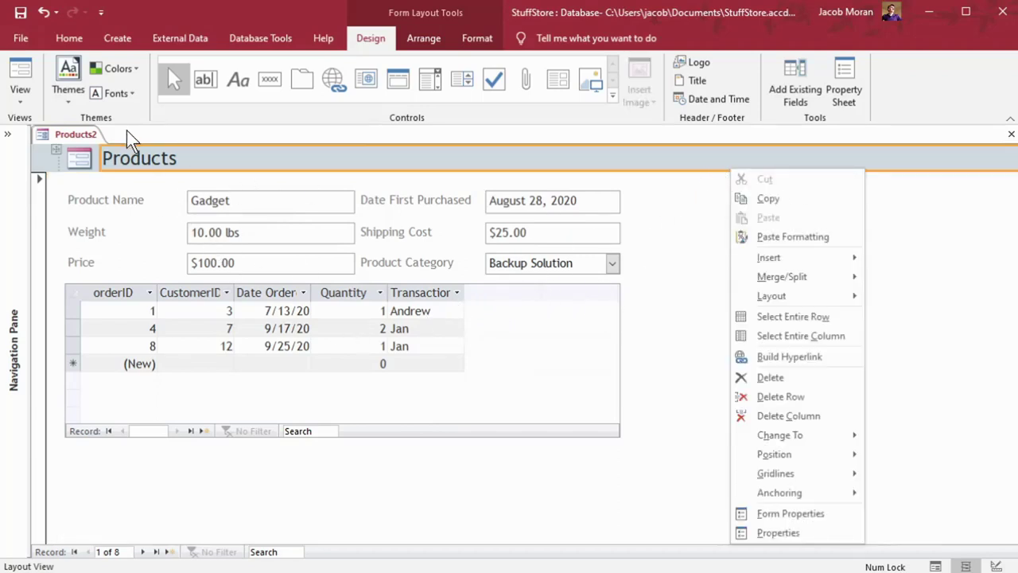
left_click(69, 101)
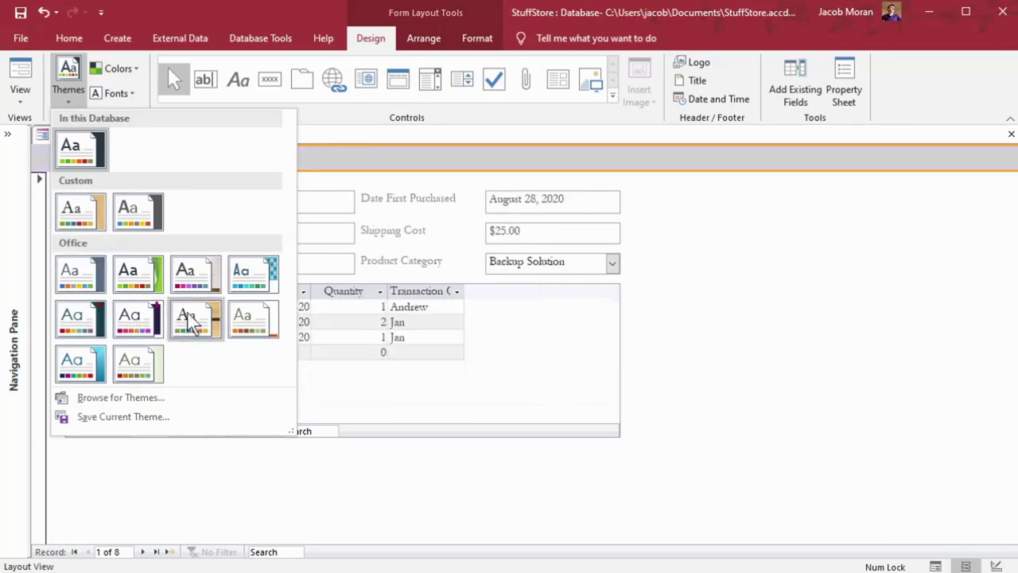
left_click(80, 329)
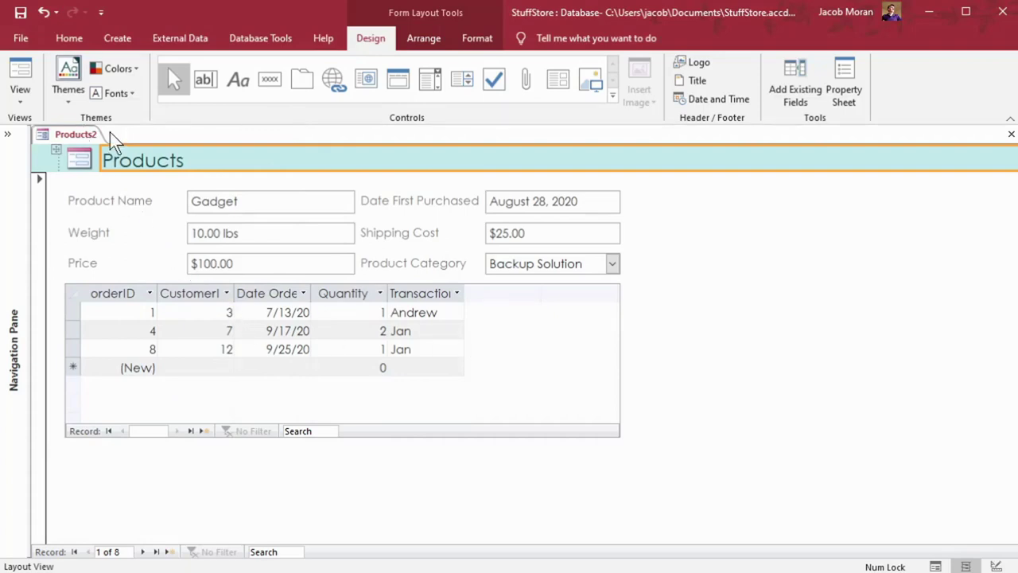
left_click(131, 97)
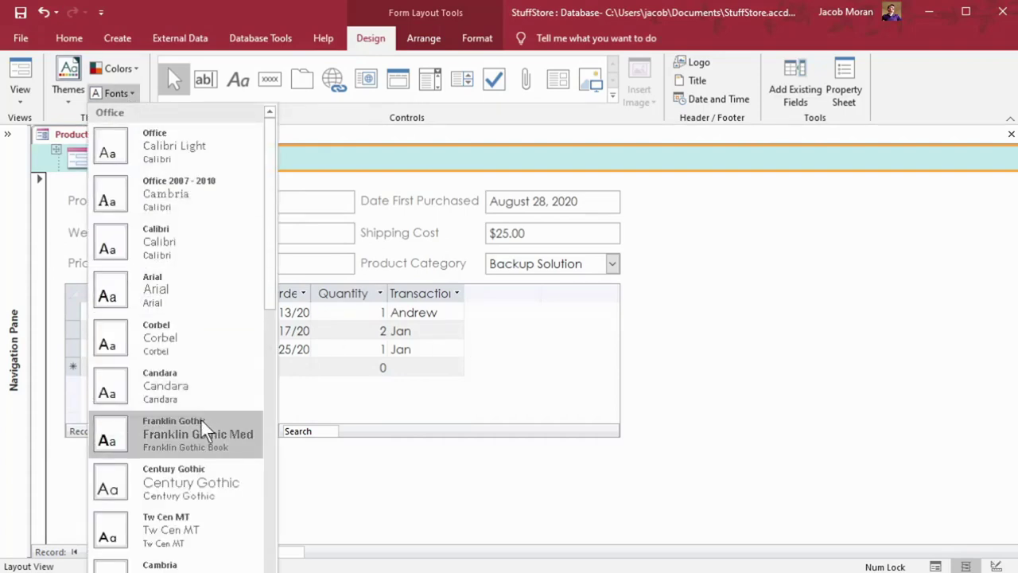
left_click(209, 432)
Create and save a custom colour set named CustomTheme2000
left_click(135, 72)
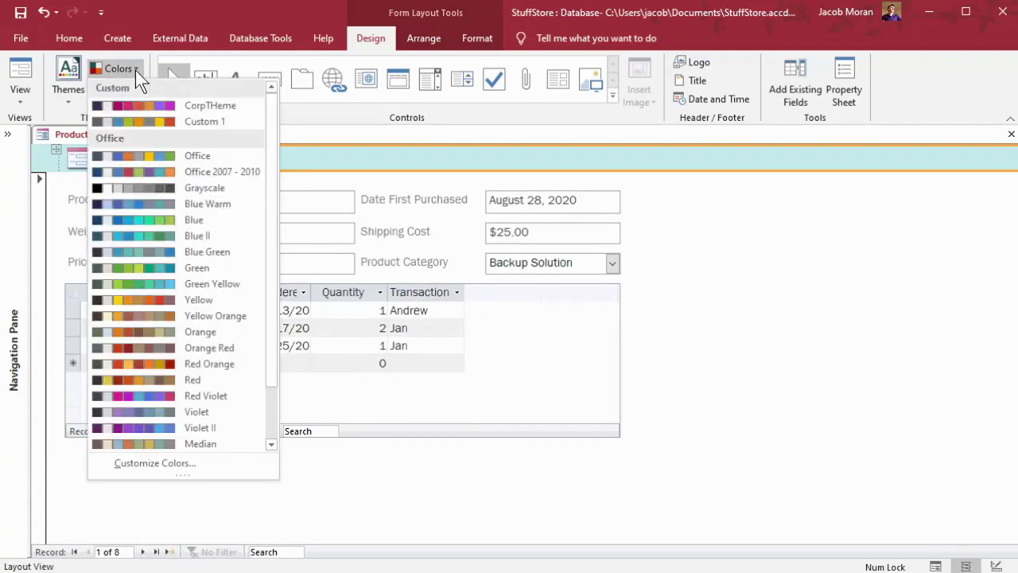
left_click(156, 462)
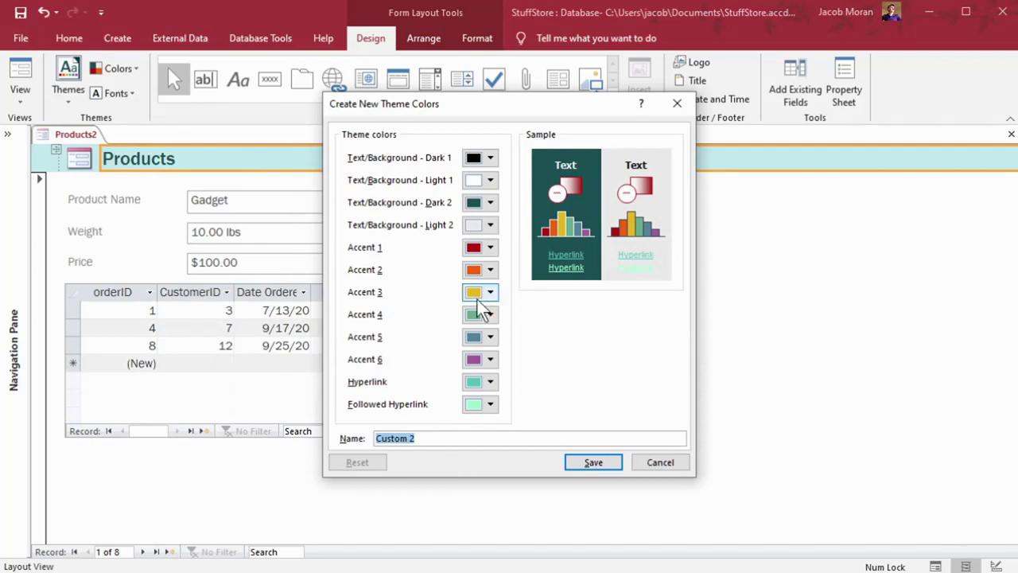
type("CustomTheme2000")
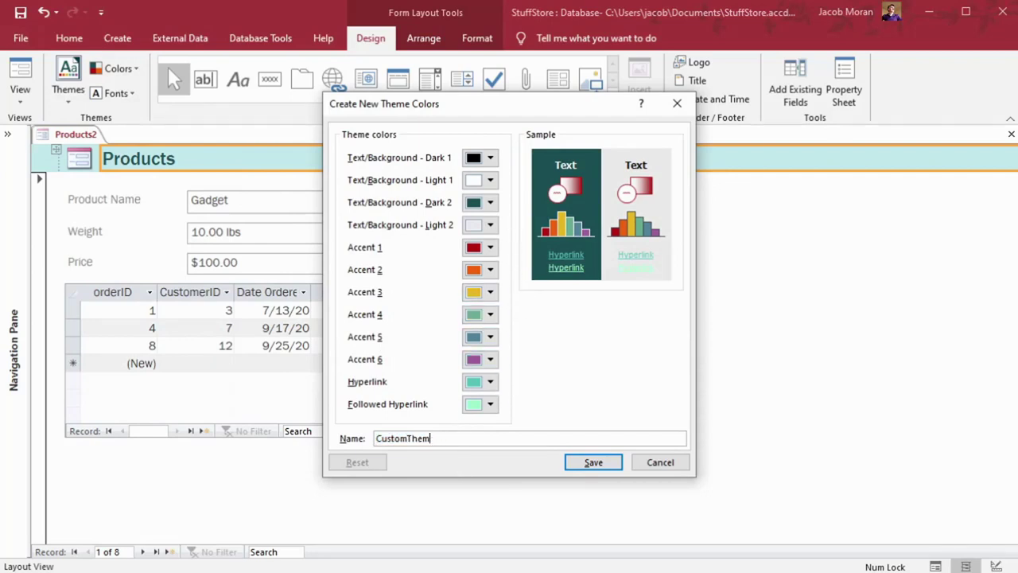
left_click(592, 458)
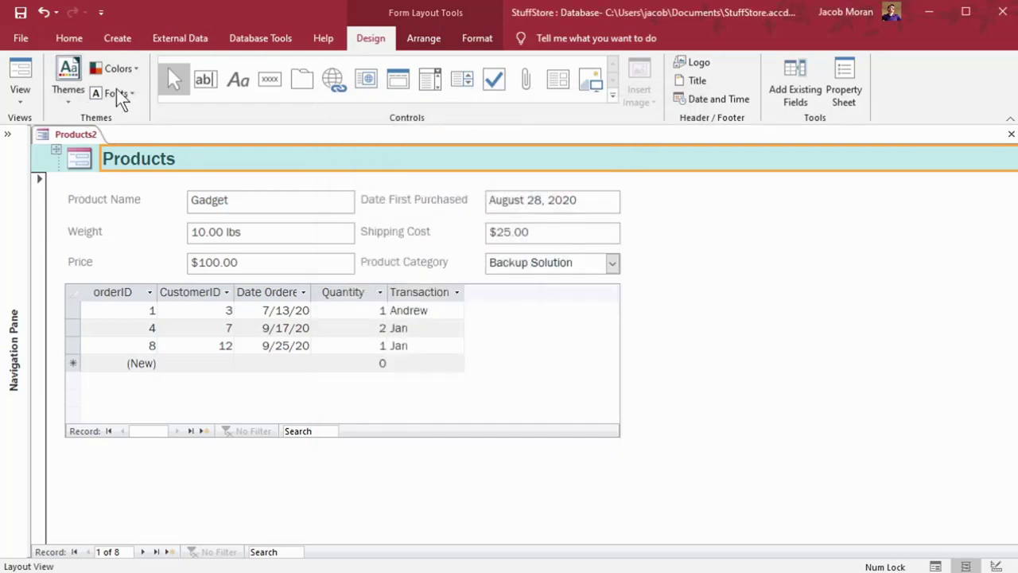
Save the form's current theme as 'Custom Theme'
left_click(72, 98)
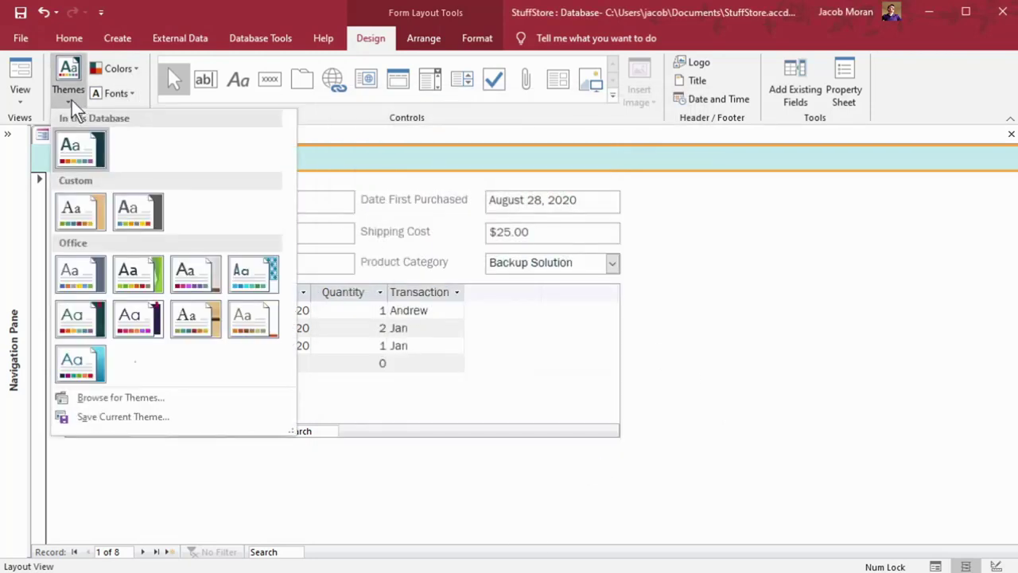
left_click(156, 416)
type("Custom Theme")
key("Return")
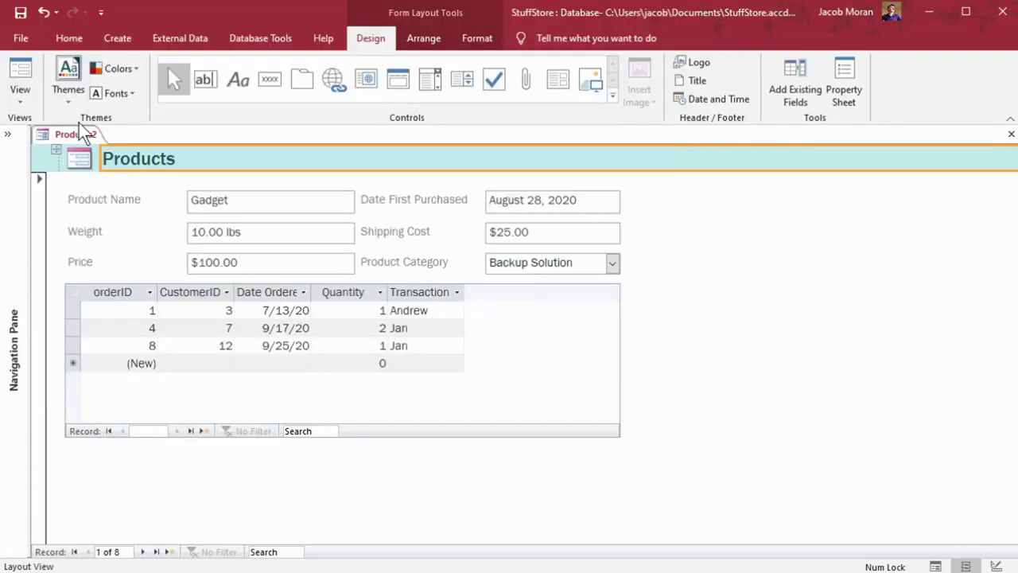
Try a different Office theme on the form, then reapply the saved Custom Theme
left_click(72, 99)
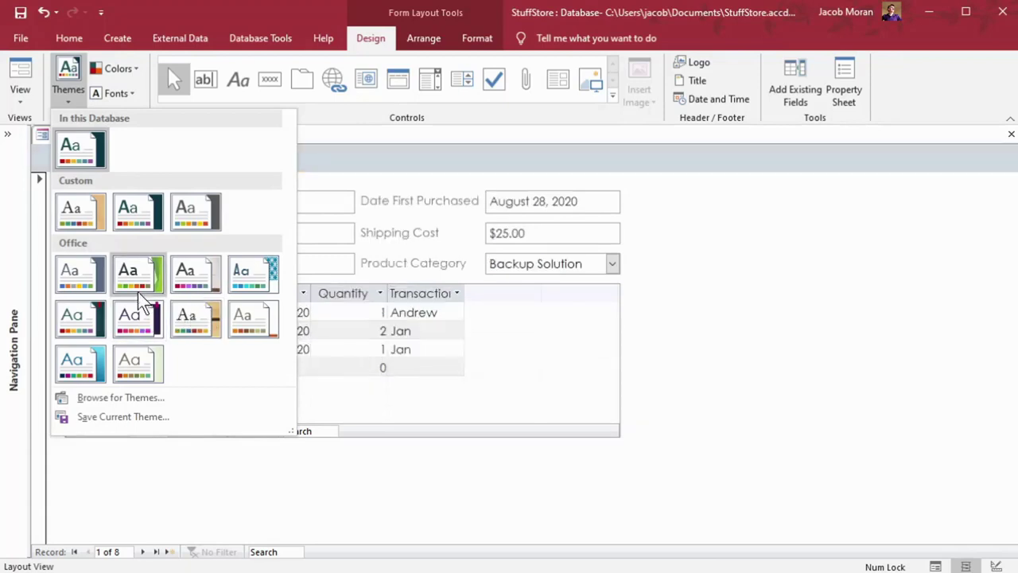
left_click(138, 287)
left_click(77, 103)
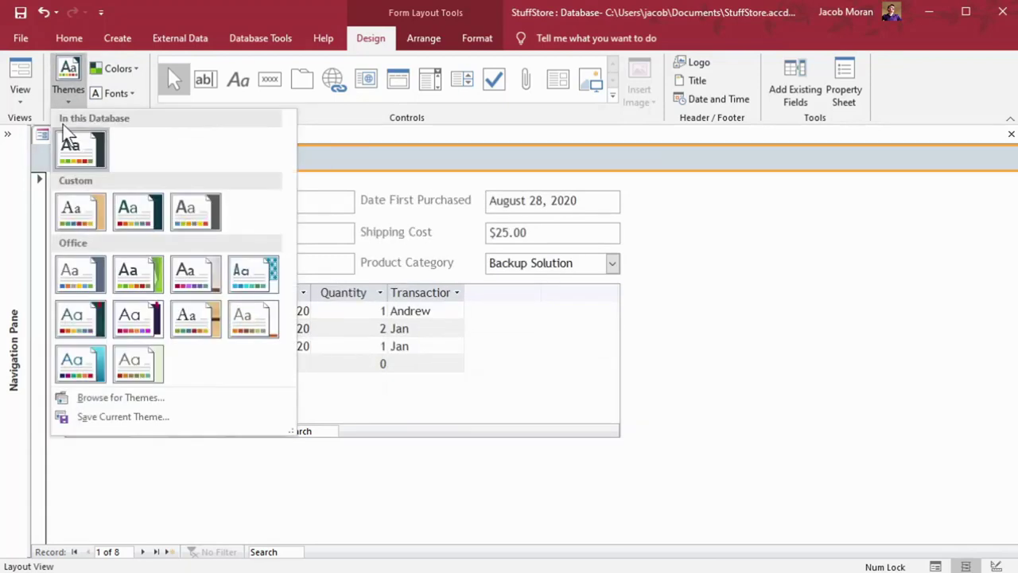
left_click(137, 212)
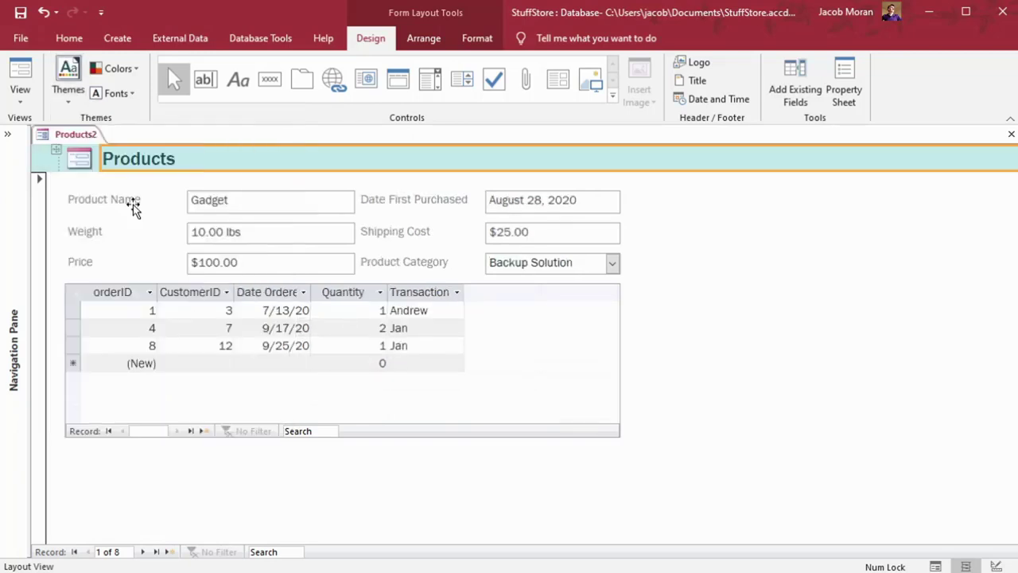
Create a new form from the Employees table
left_click(8, 133)
left_click(119, 39)
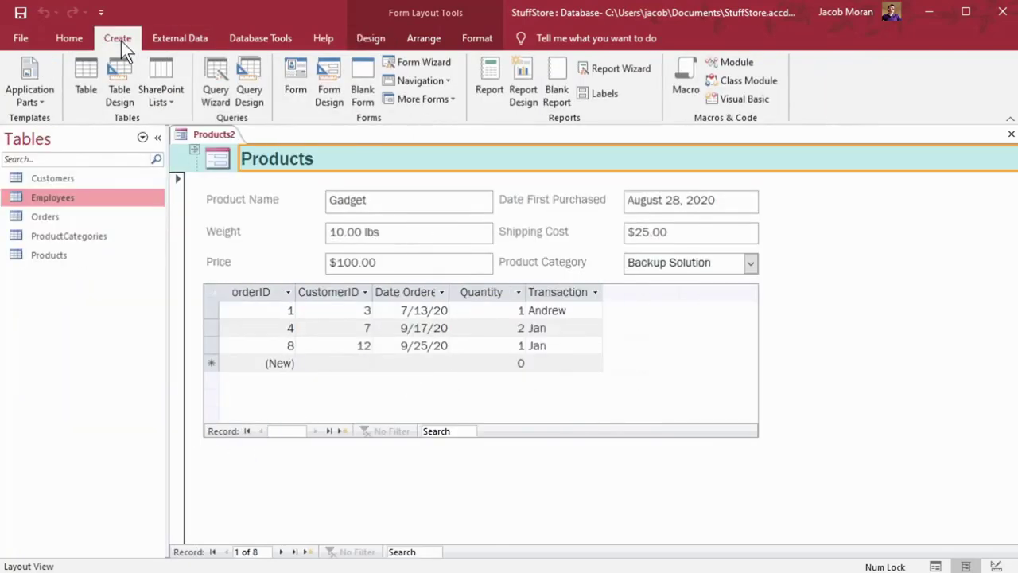
left_click(291, 88)
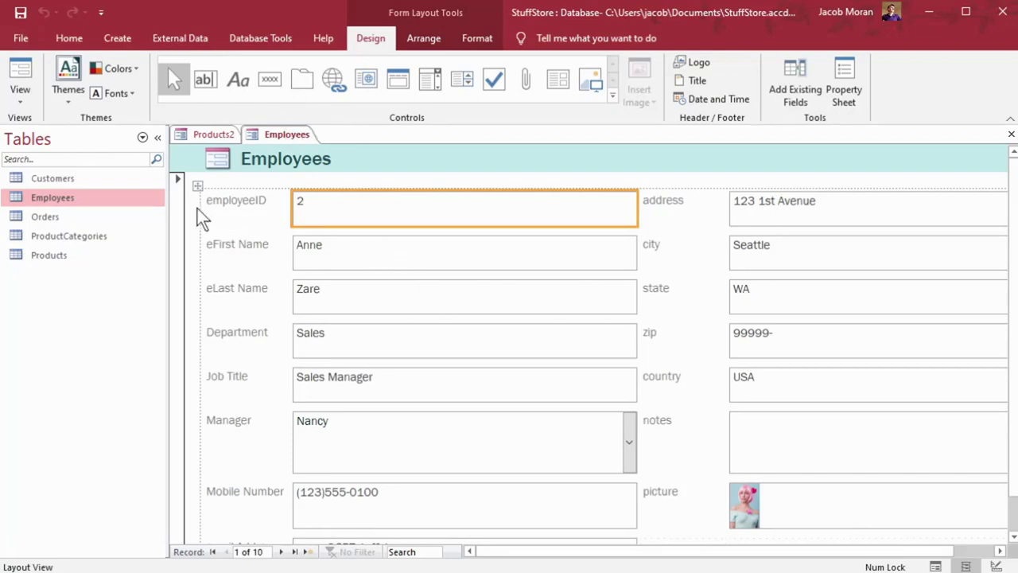
Try a serif Office theme on the Employees form, then apply the saved custom theme
left_click(68, 100)
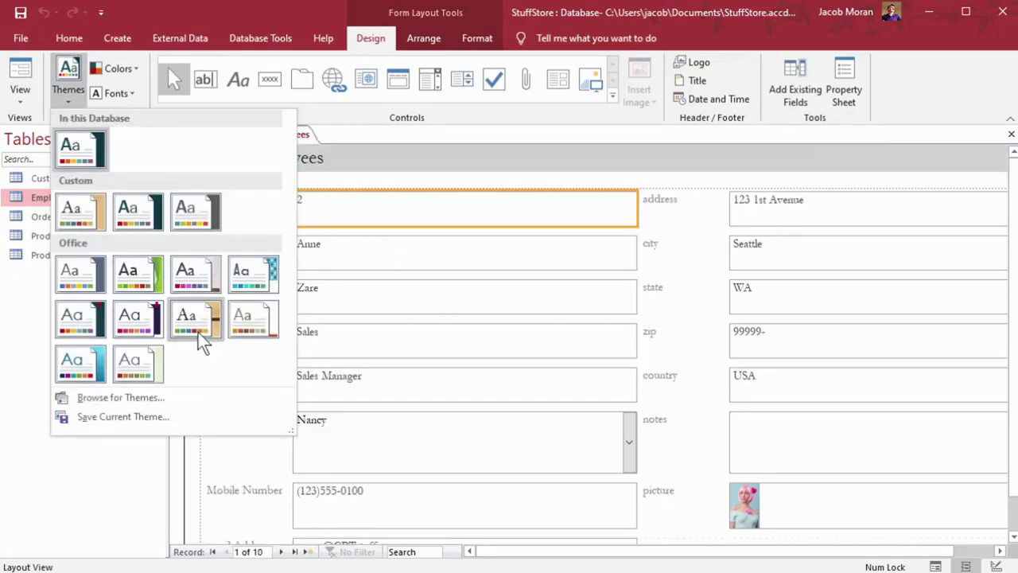
left_click(196, 331)
left_click(65, 91)
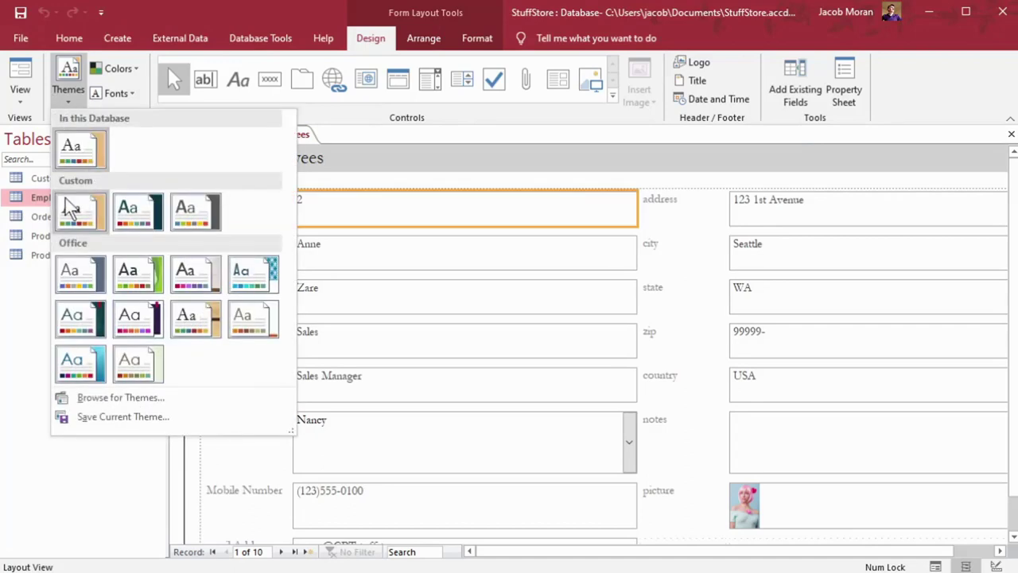
left_click(130, 212)
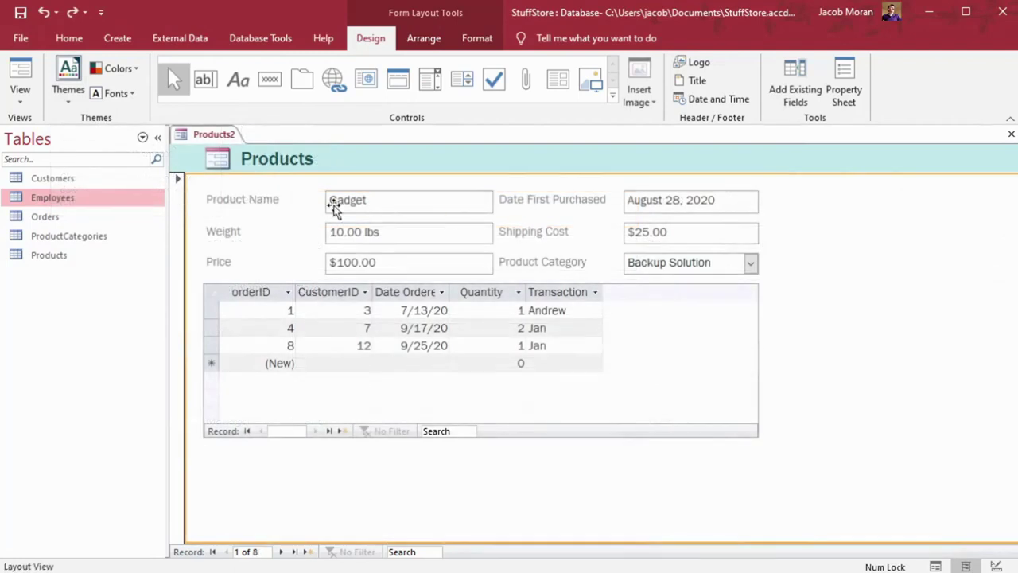
Switch the Products form to Design View, saving changes to the form and Orders table
left_click(20, 102)
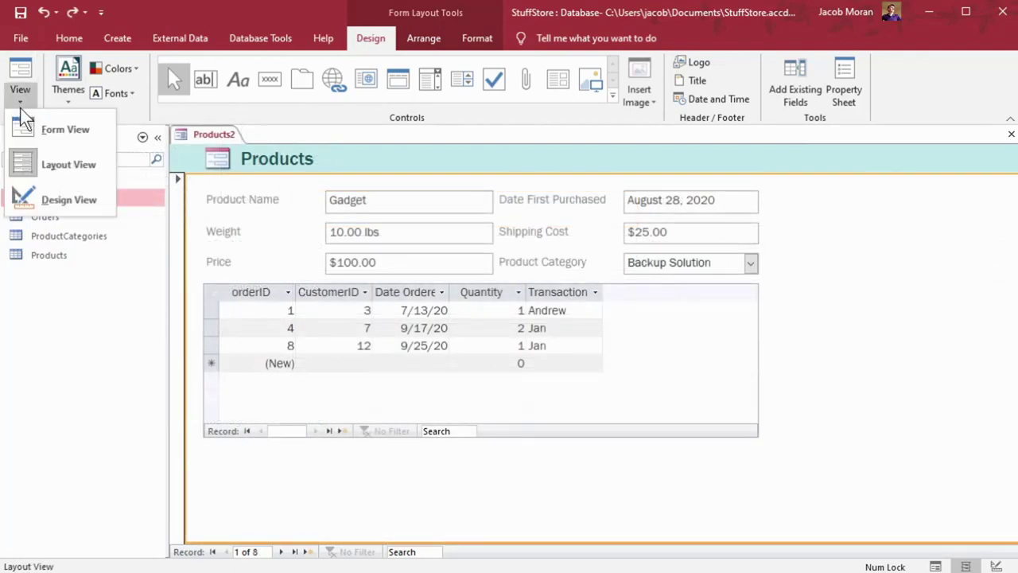
left_click(38, 194)
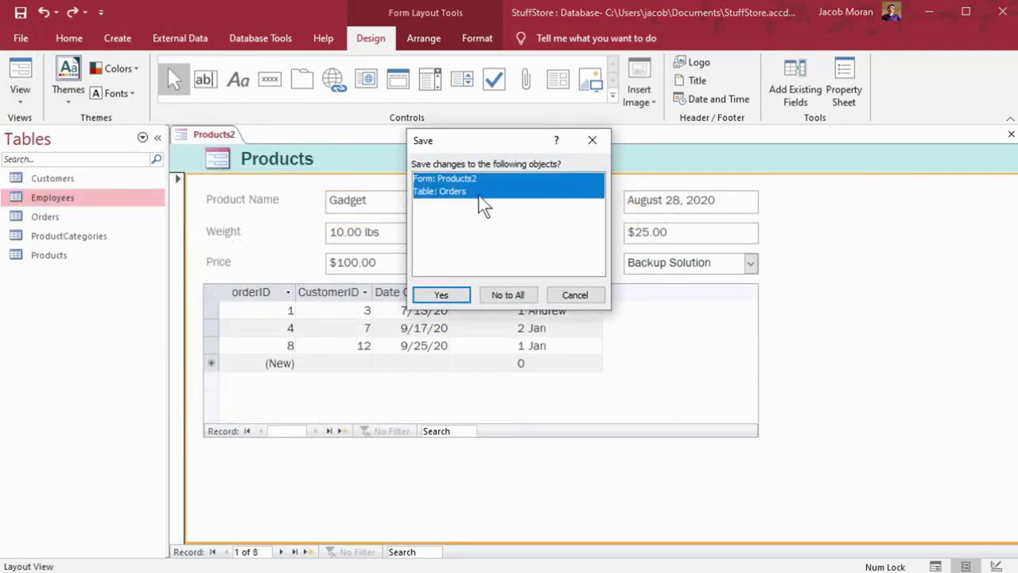
left_click(443, 295)
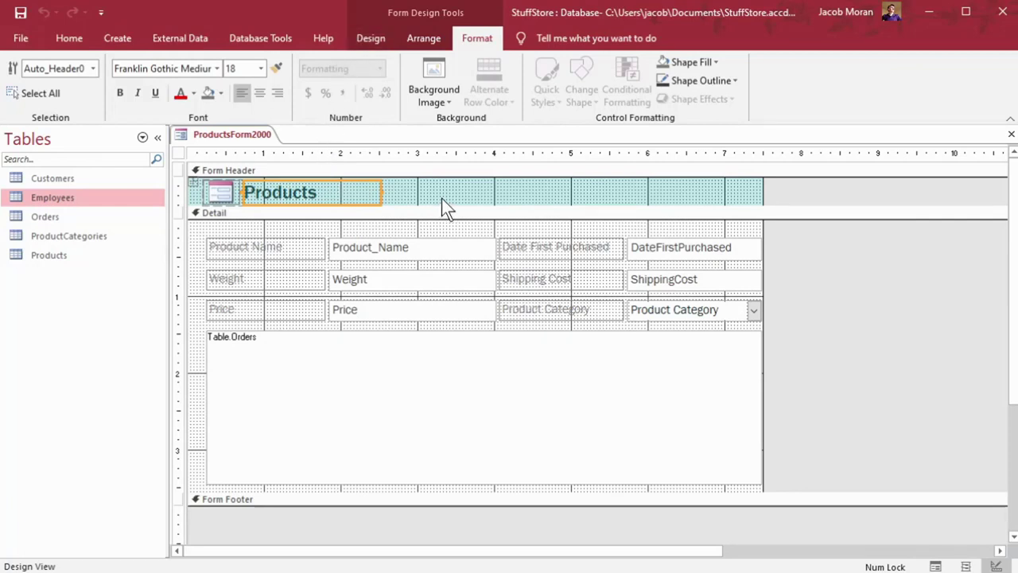
Place a new text box in the form header beside the Products title
left_click(371, 37)
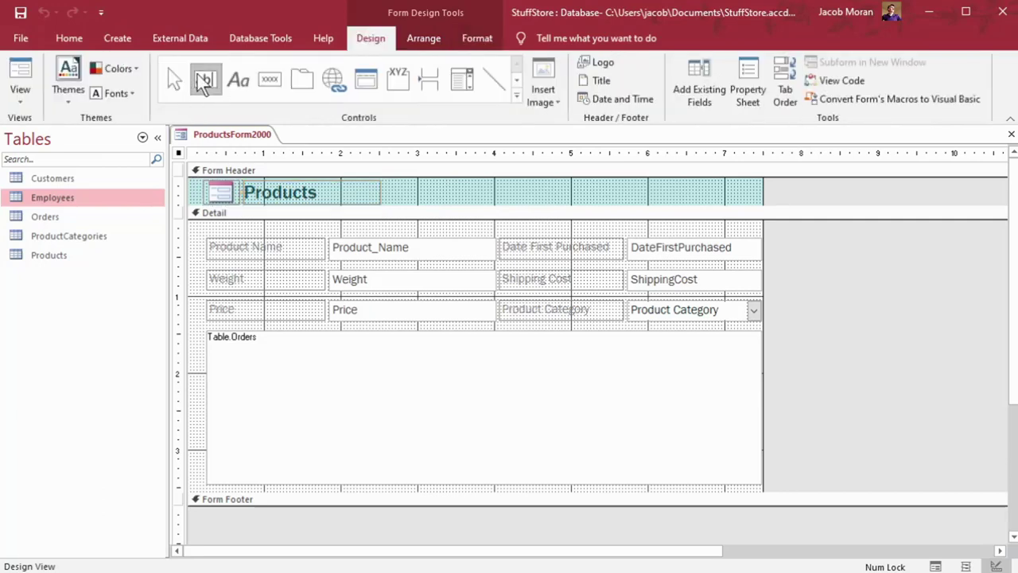
left_click(207, 81)
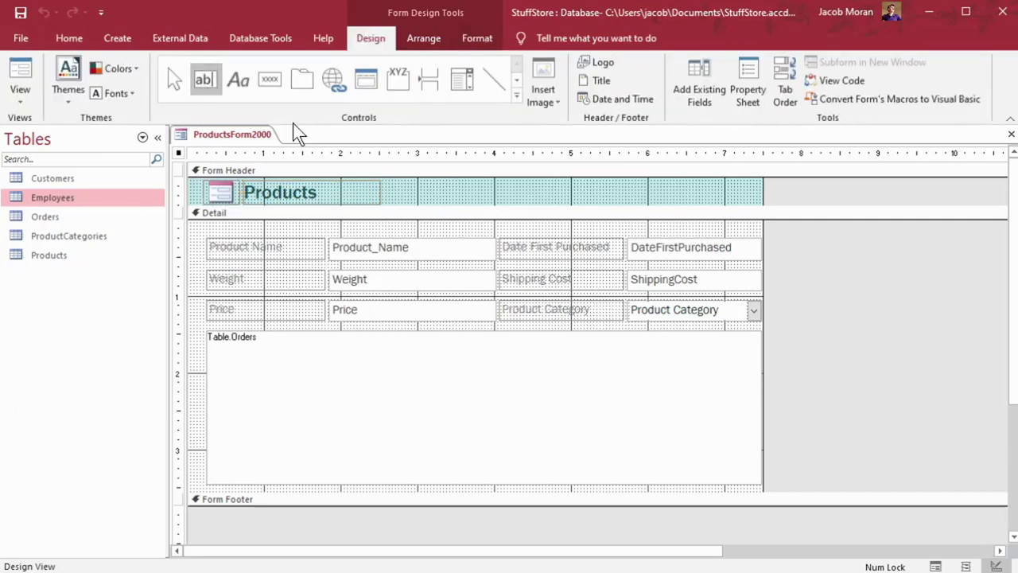
left_click(498, 184)
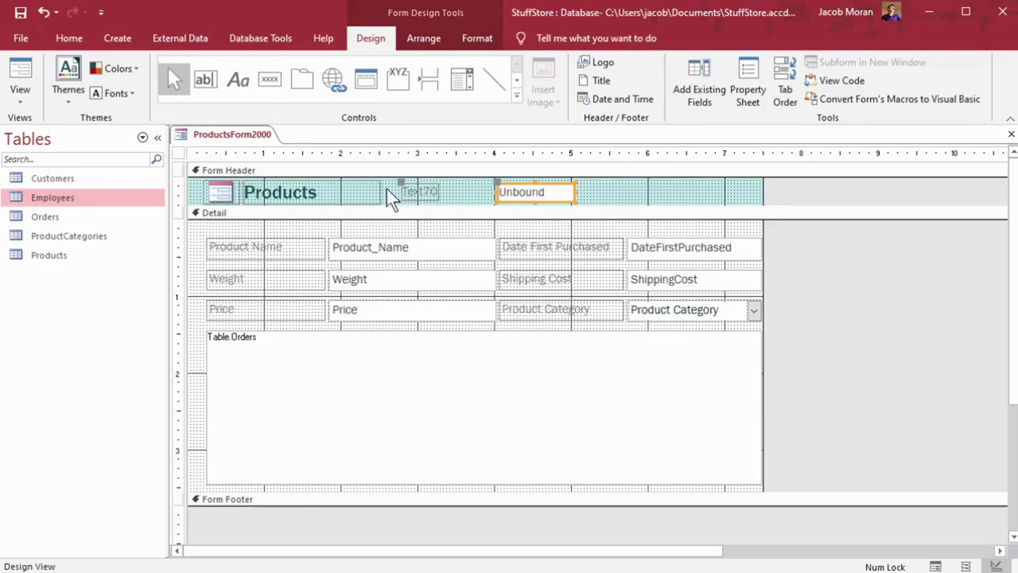
Delete the Text70 label and paste the Products title's formatting onto the unbound text box
left_click(419, 192)
key("Delete")
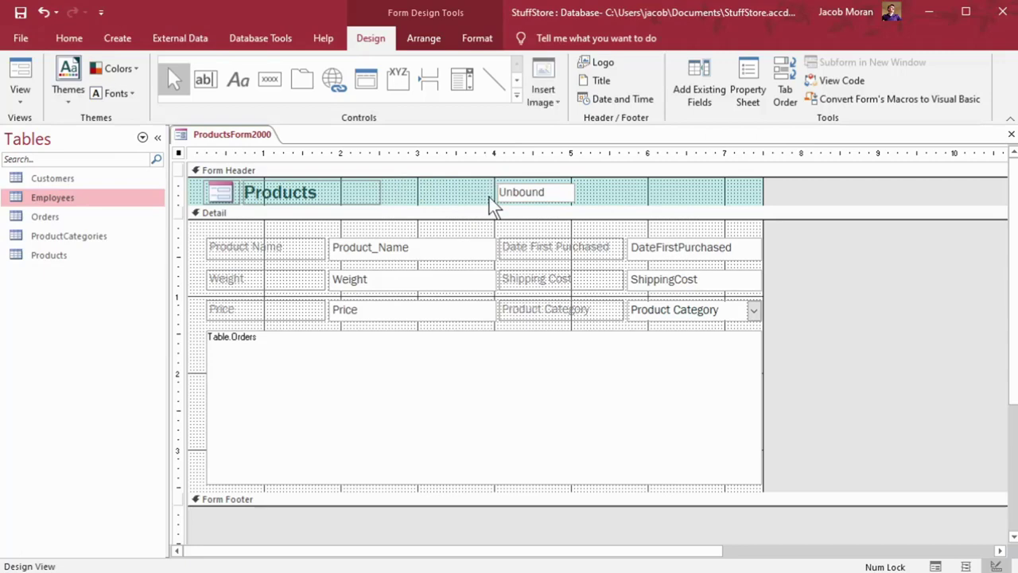
right_click(346, 189)
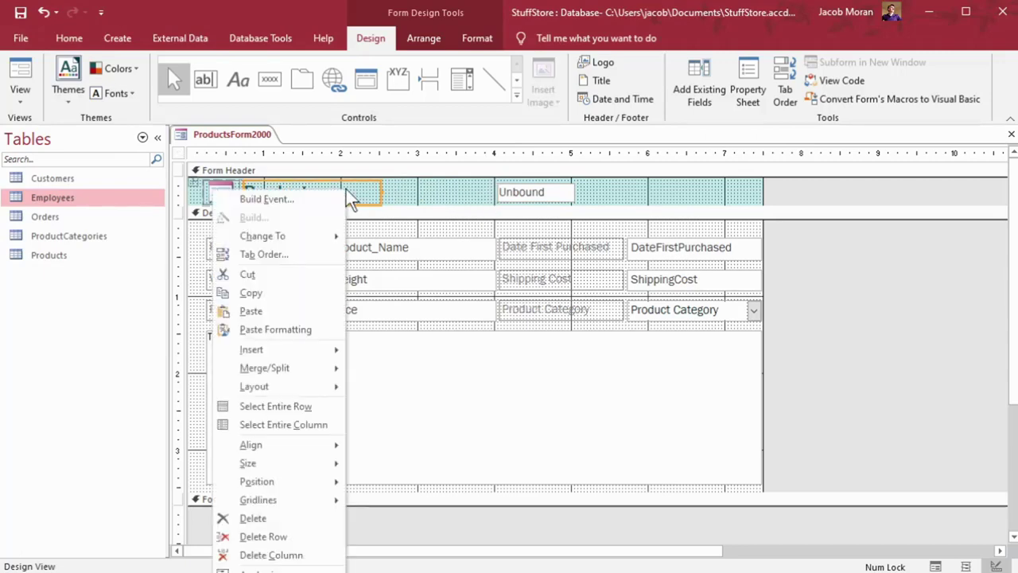
left_click(282, 302)
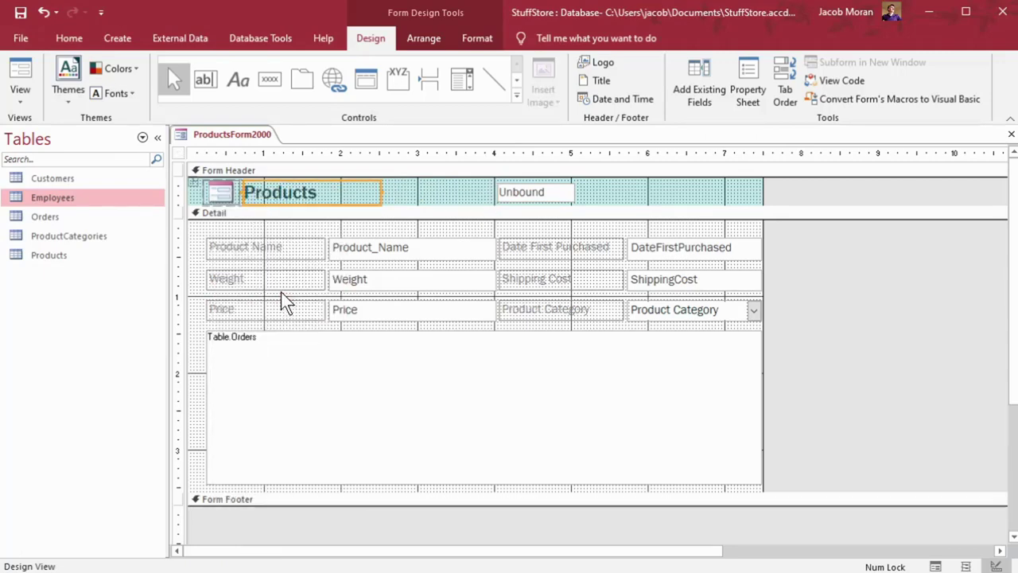
right_click(535, 193)
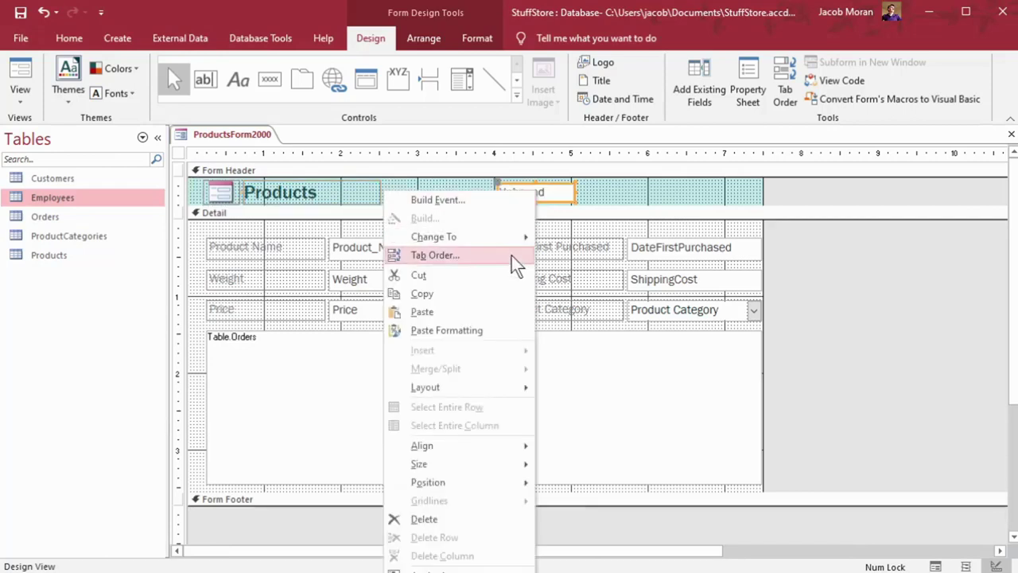
left_click(446, 330)
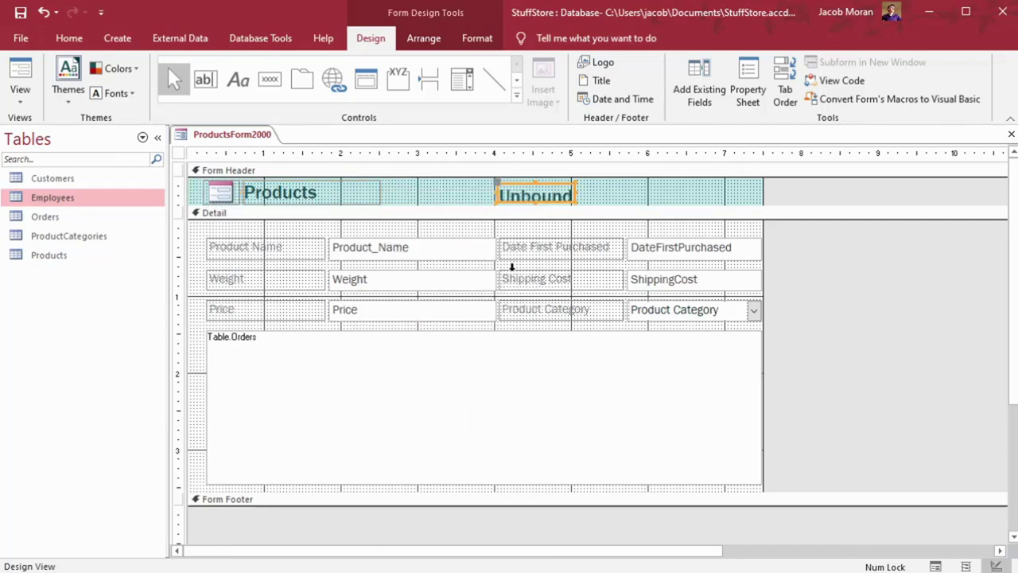
Size the text box to fit its text and top-align it with the Products title
double_click(535, 184)
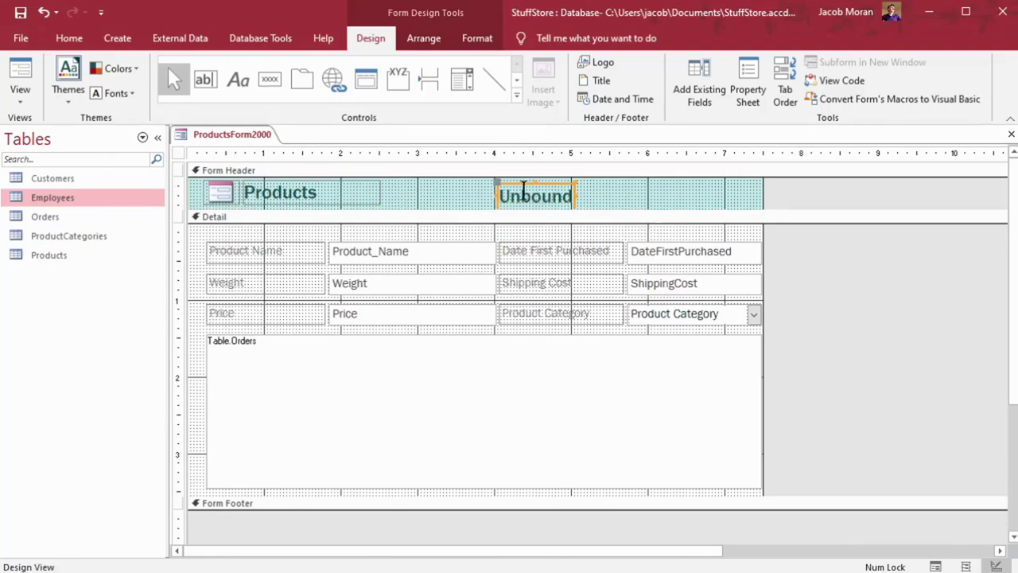
left_click(356, 198, "shift")
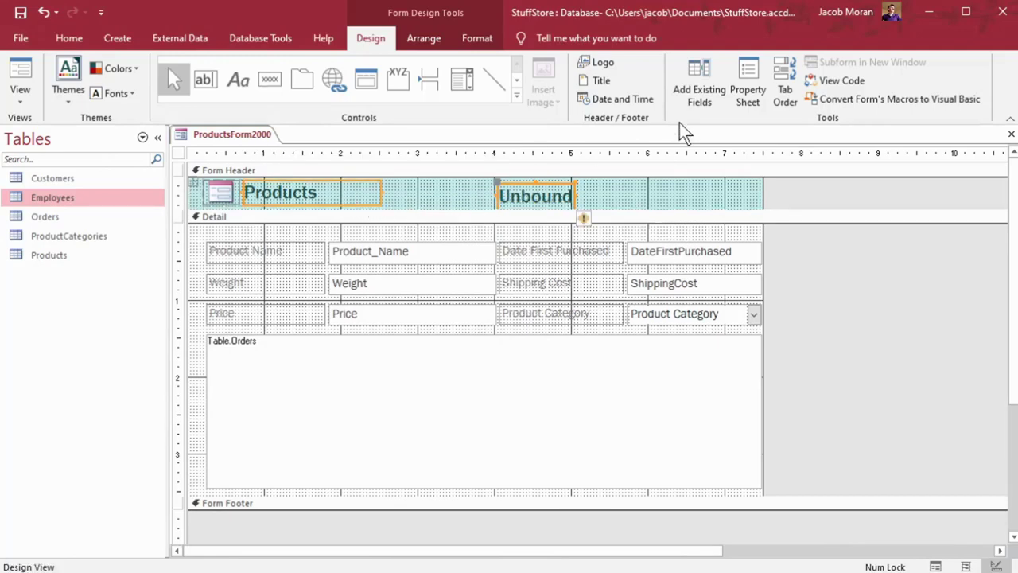
left_click(410, 44)
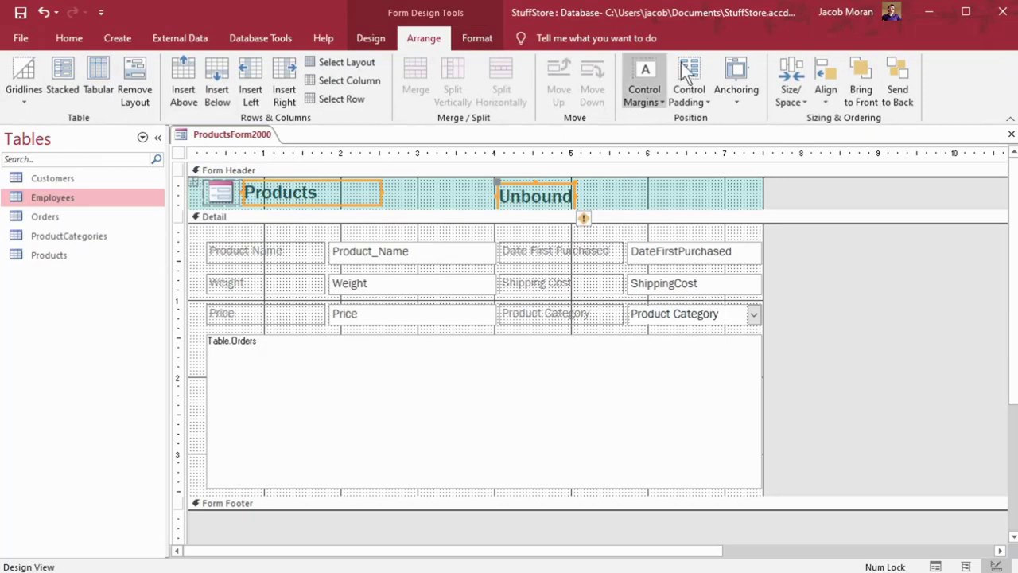
left_click(831, 94)
left_click(843, 175)
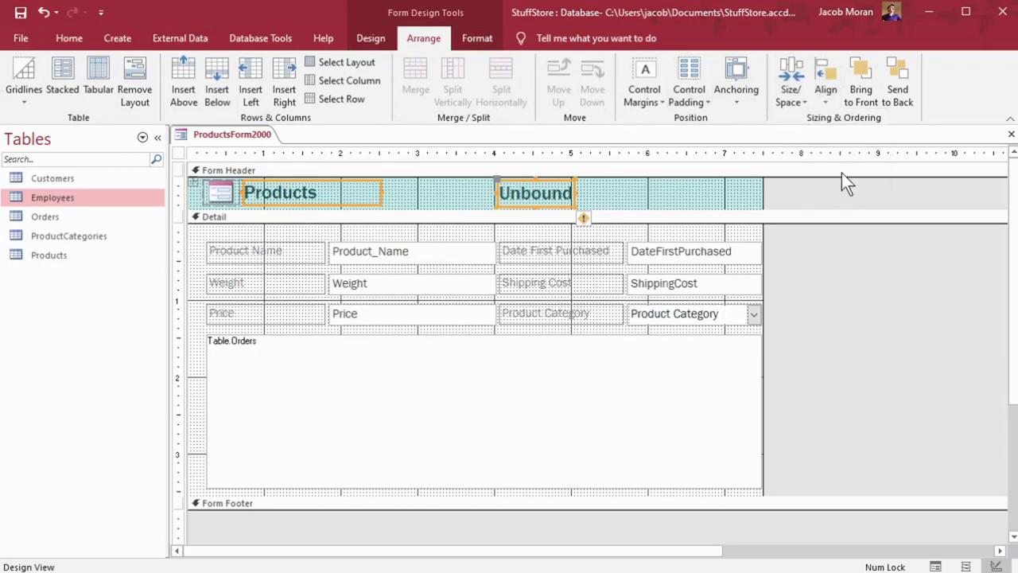
left_click(406, 203)
Delete the Products title and widen the text box across the header beside the logo
left_click(362, 196)
key("Delete")
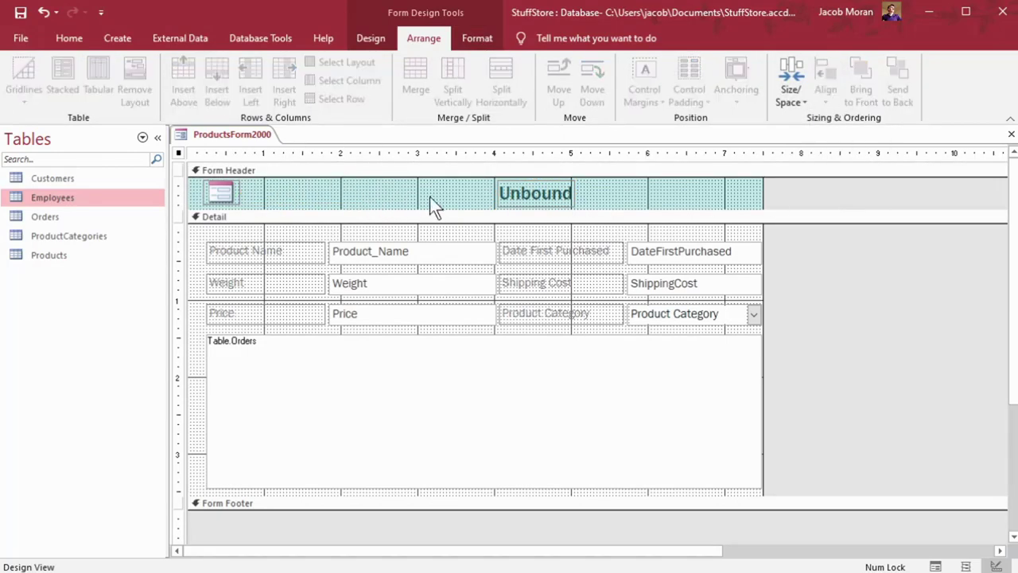
left_click(513, 193)
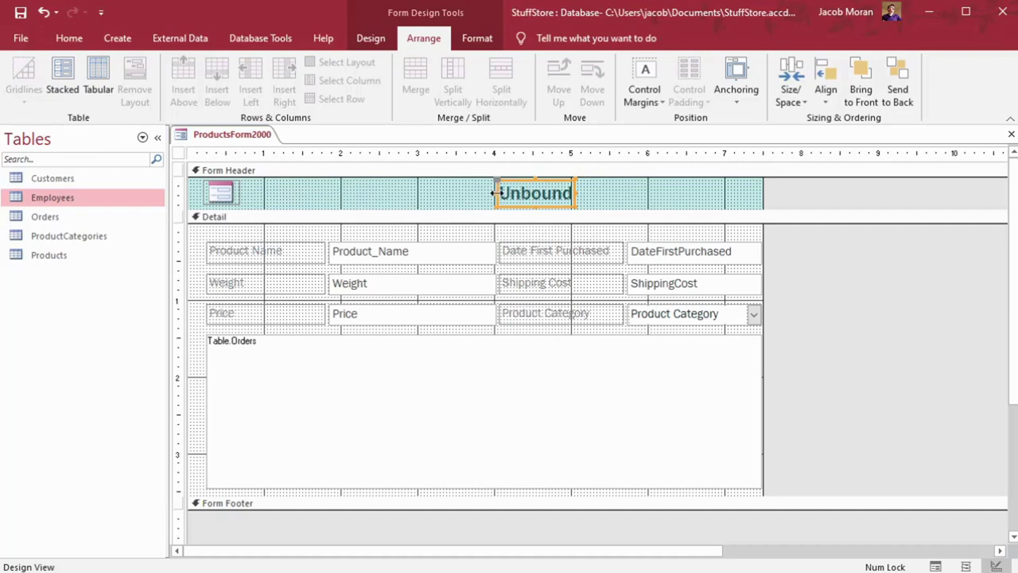
left_click_drag(495, 193, 243, 199)
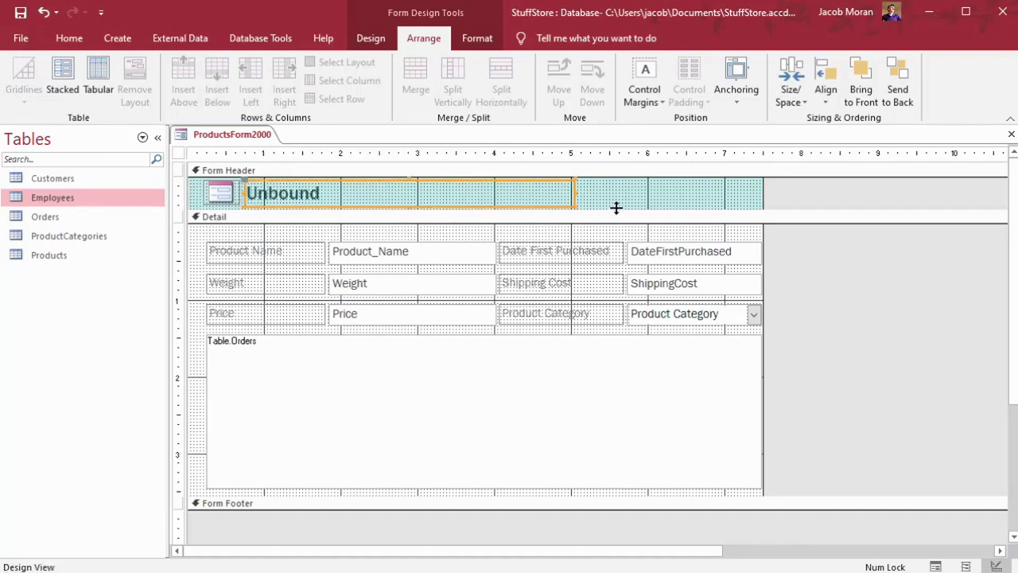
Enter the expression ="Product: "&[Product_Name] in the header text box and commit it
left_click(292, 184)
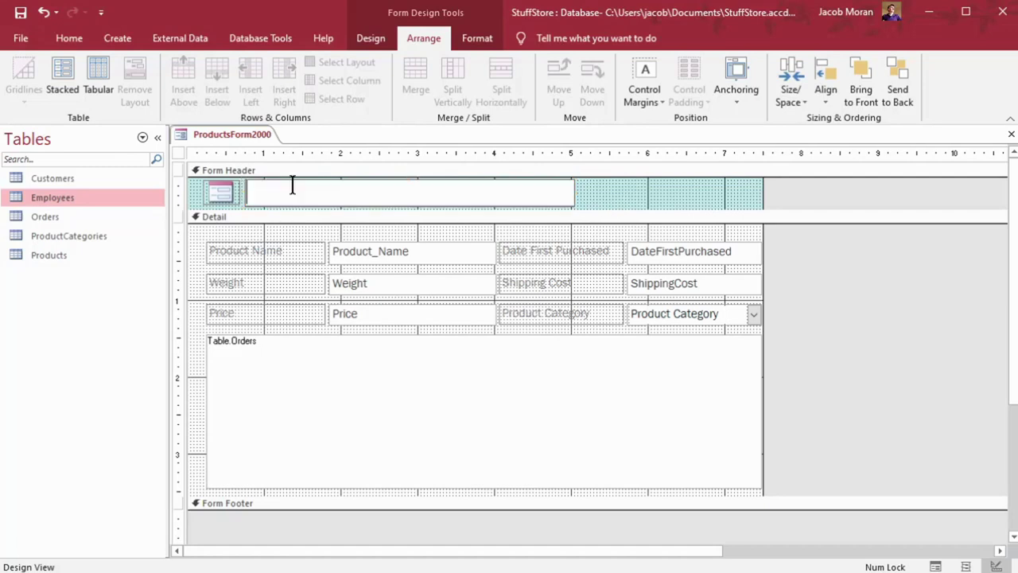
type("=\"Products")
key("BackSpace")
type(": \"")
type("&")
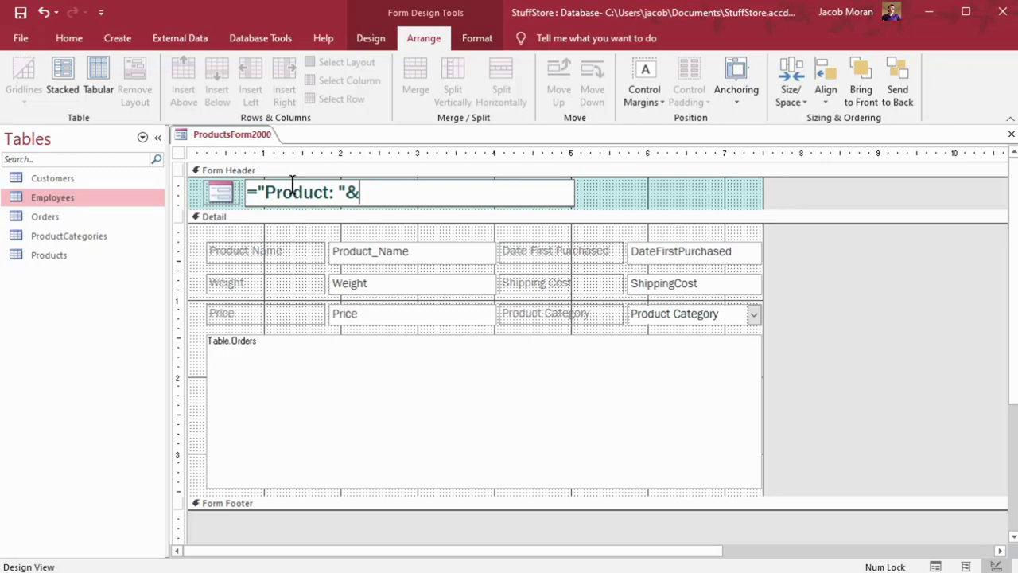
type("[Pd")
key("BackSpace")
type("roduct")
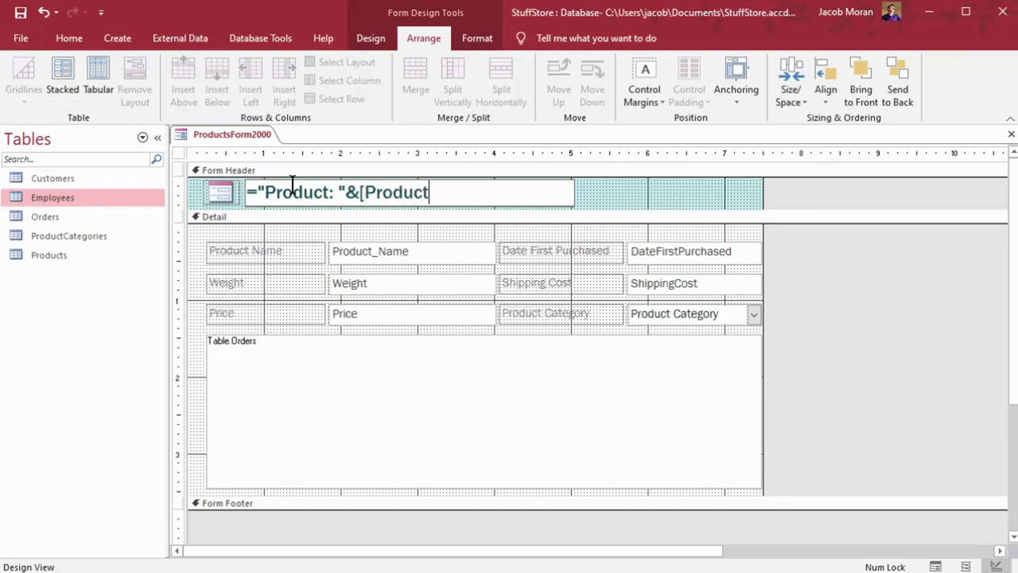
type("_Name")
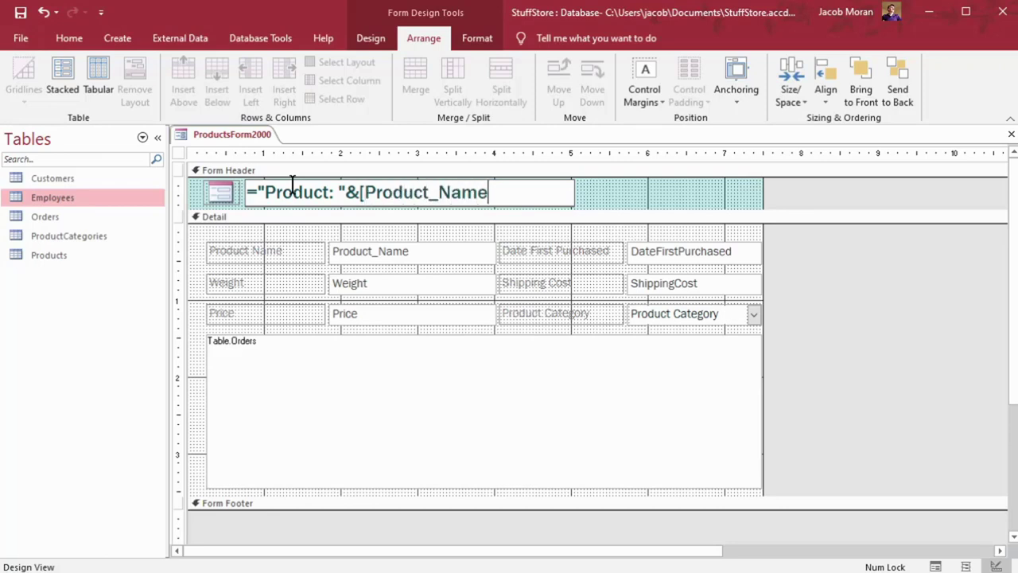
type("]")
key("Return")
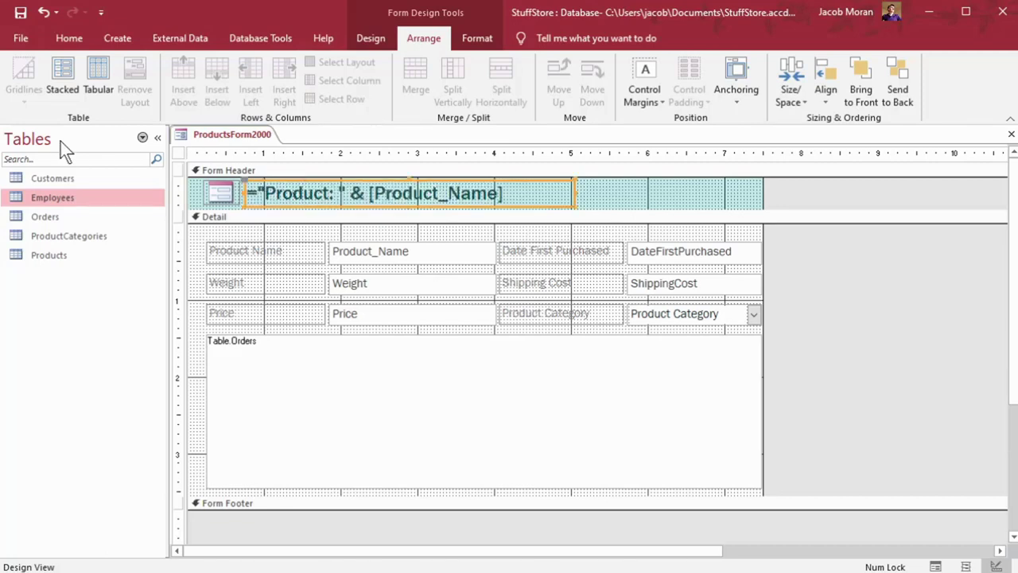
In Form View, advance to record 6 and rename its product to Product2000
left_click(363, 37)
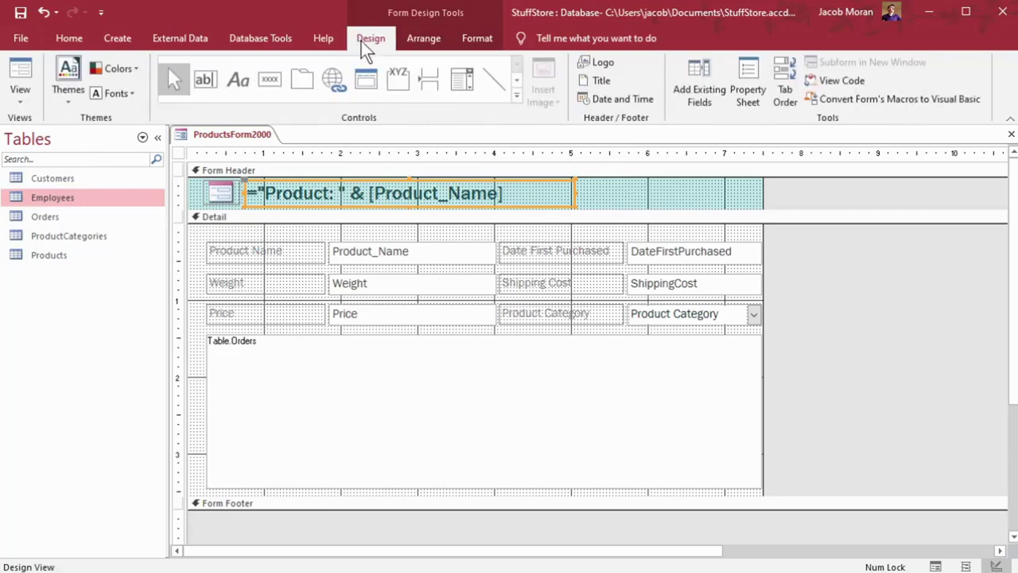
key("F5")
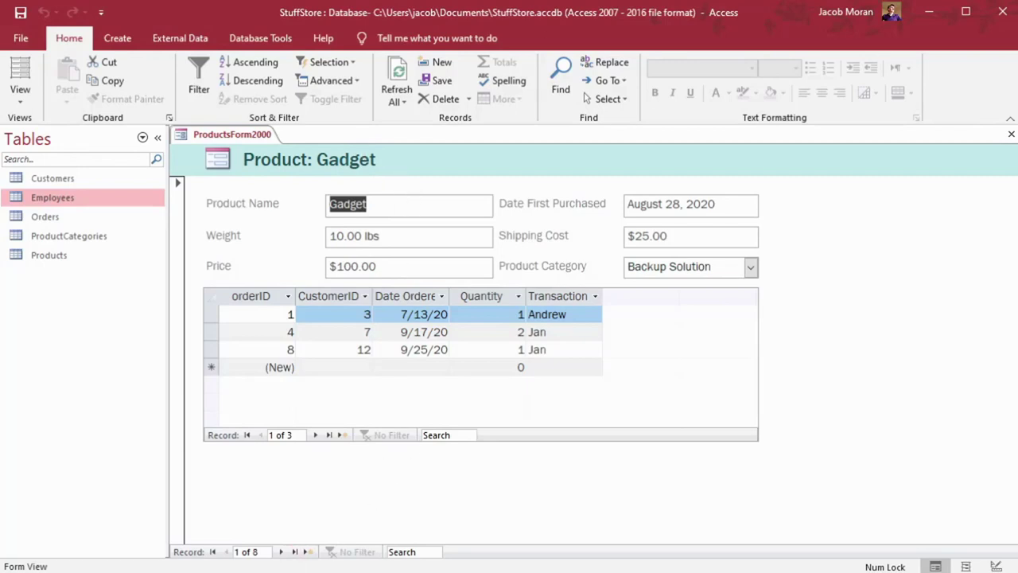
left_click(281, 552)
left_click(281, 552)
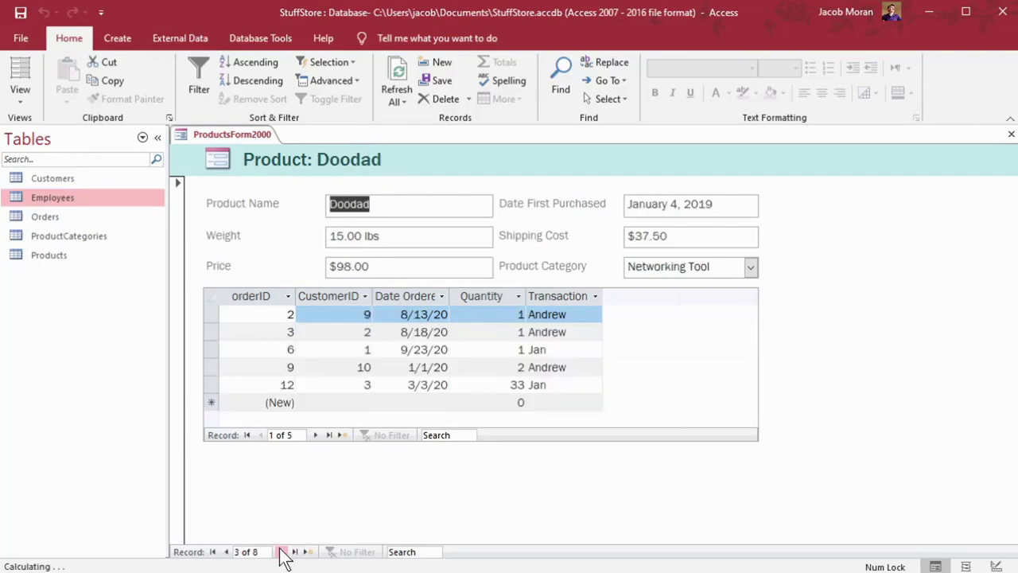
left_click(281, 552)
left_click(281, 552)
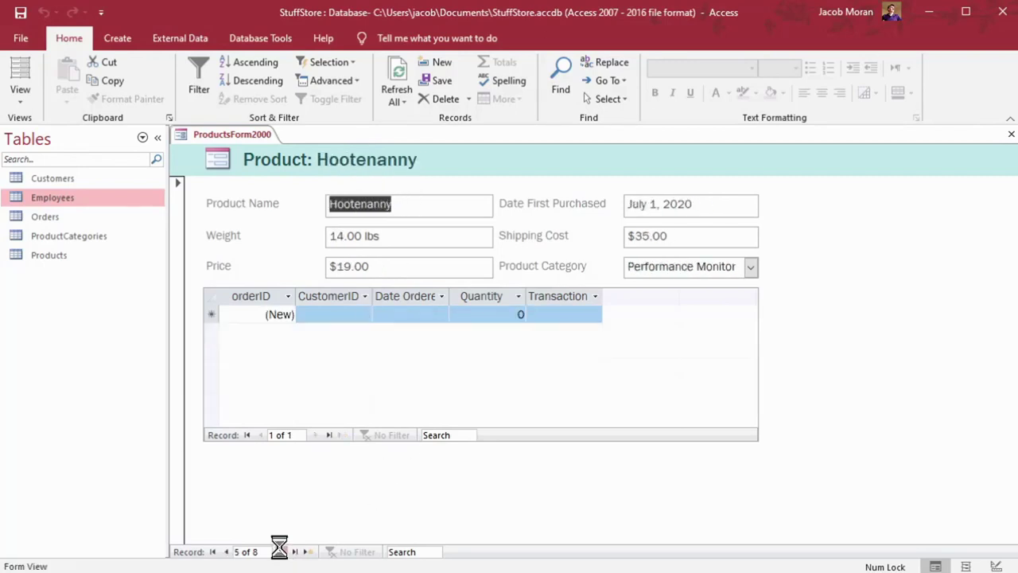
left_click(281, 551)
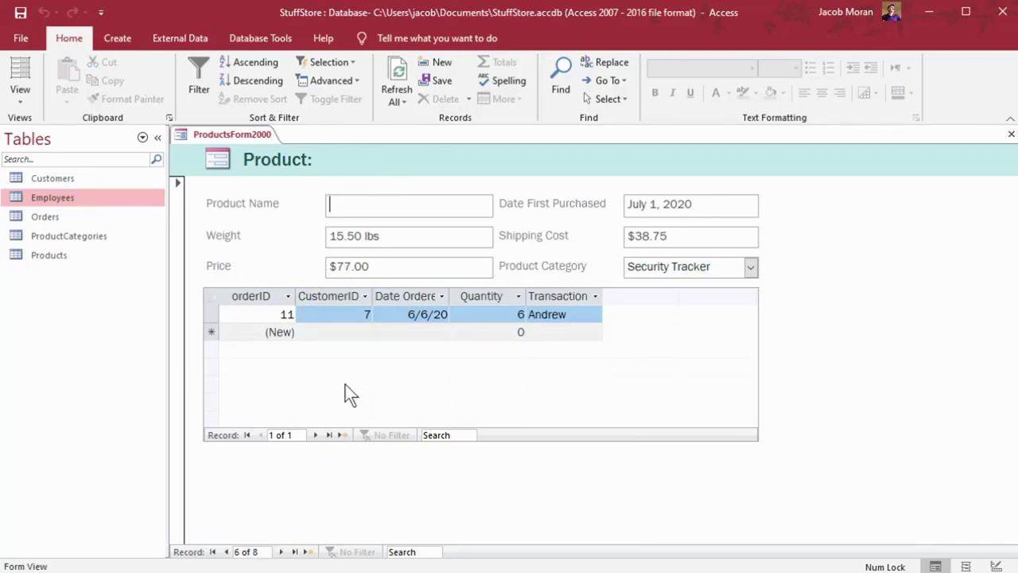
type("Product2000")
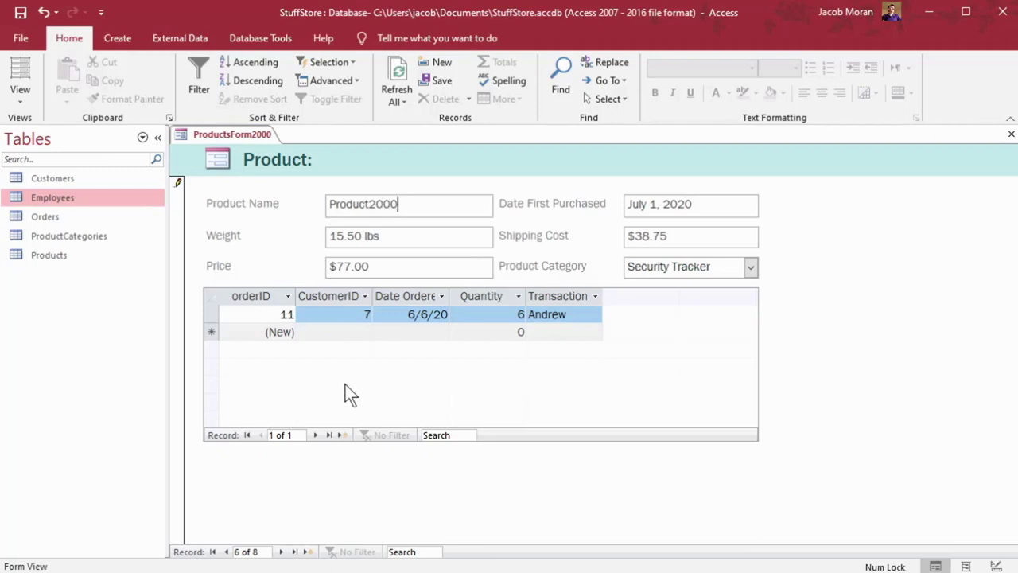
key("Tab")
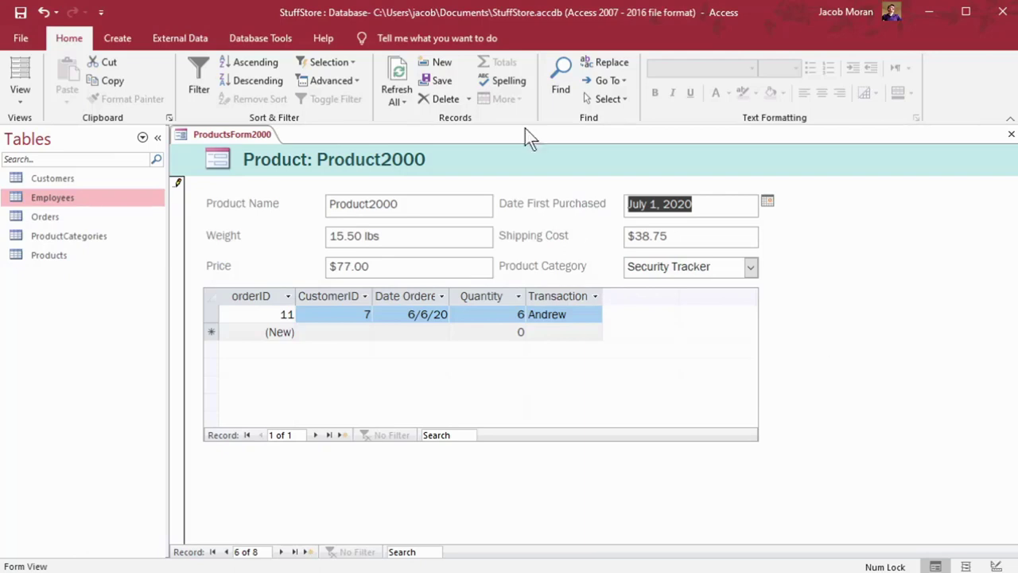
Return the form to Layout View and select the header title text box
left_click(117, 40)
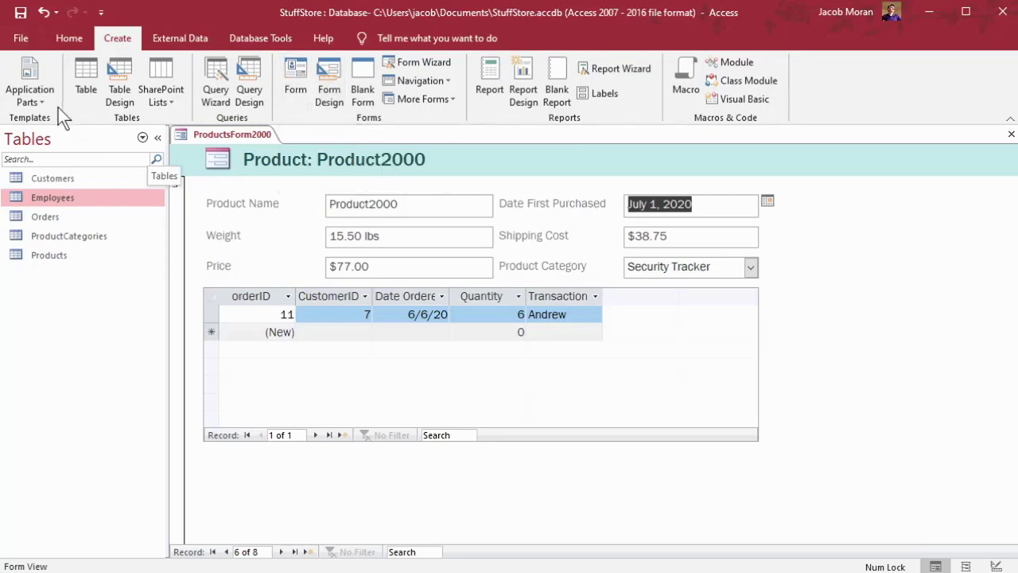
left_click(70, 38)
left_click(18, 94)
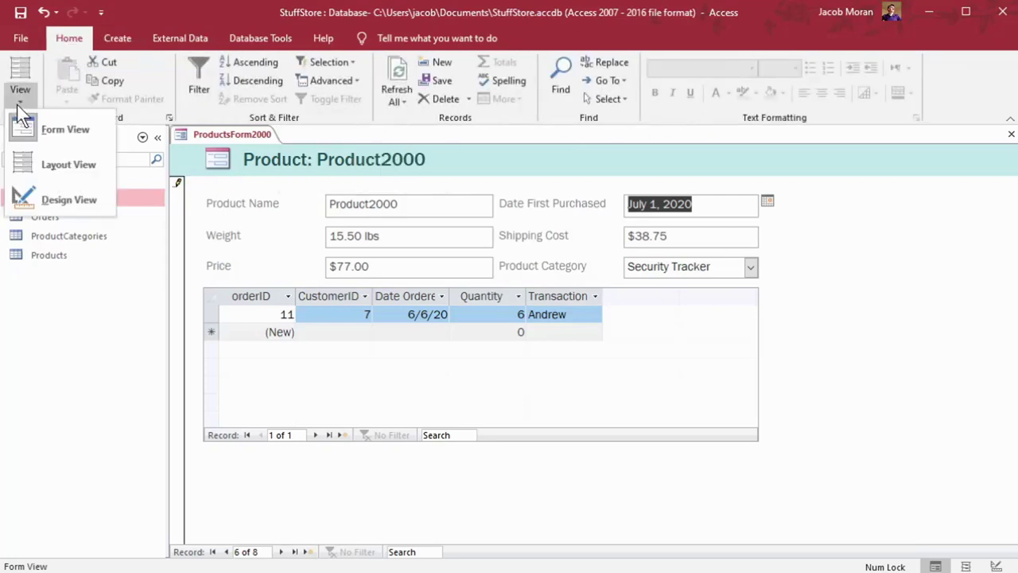
left_click(46, 168)
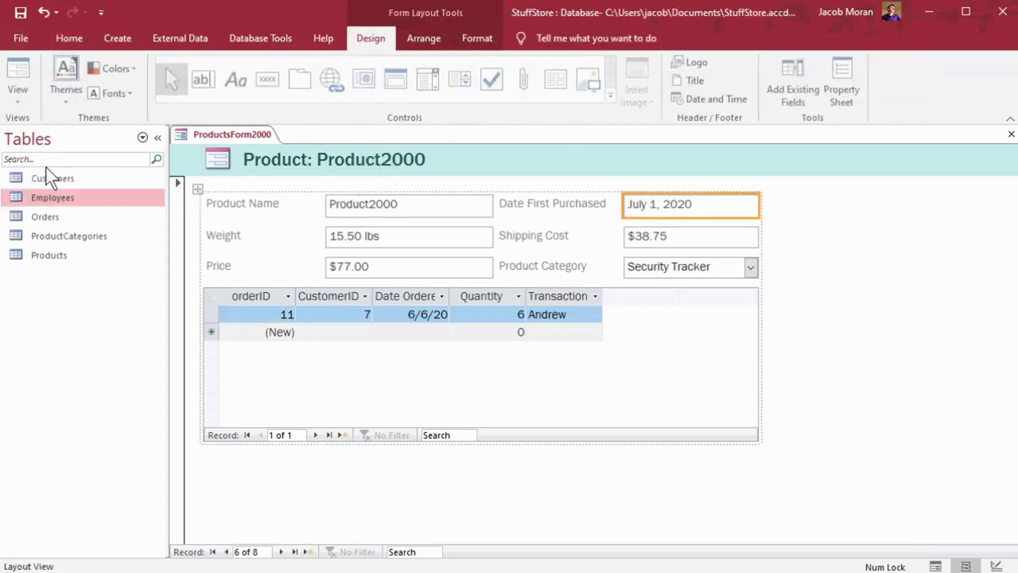
left_click(197, 190)
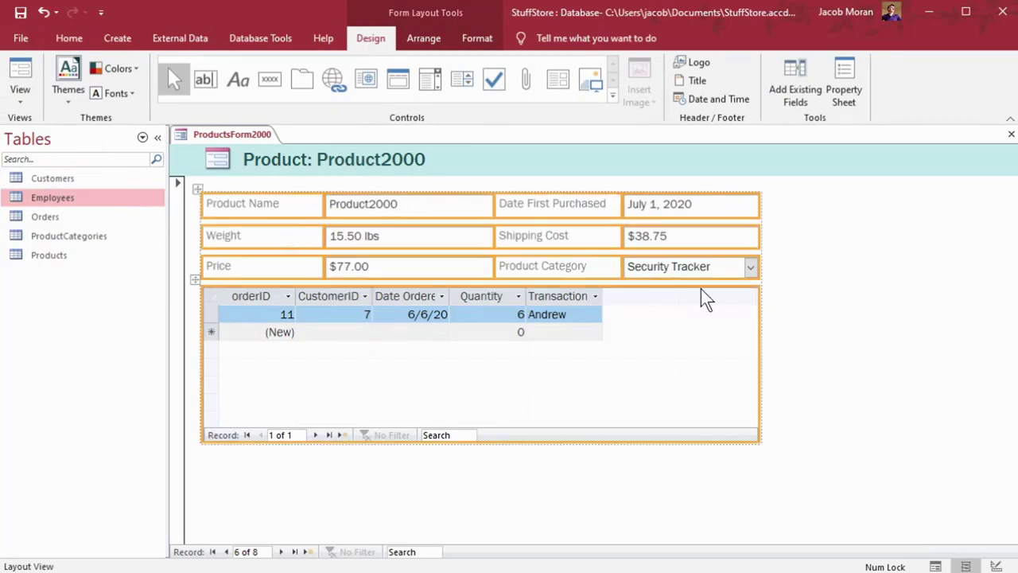
left_click(923, 354)
left_click(386, 159)
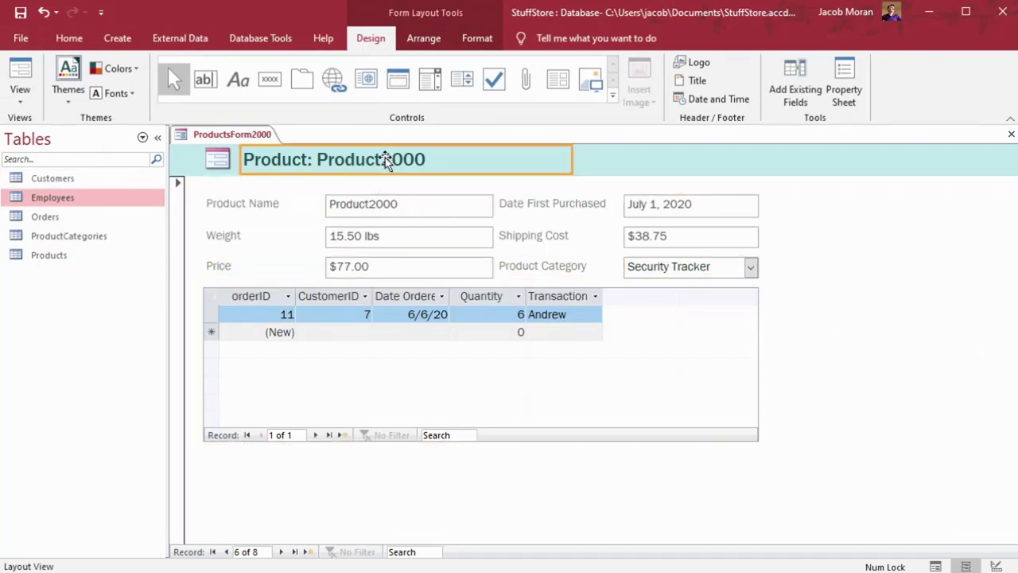